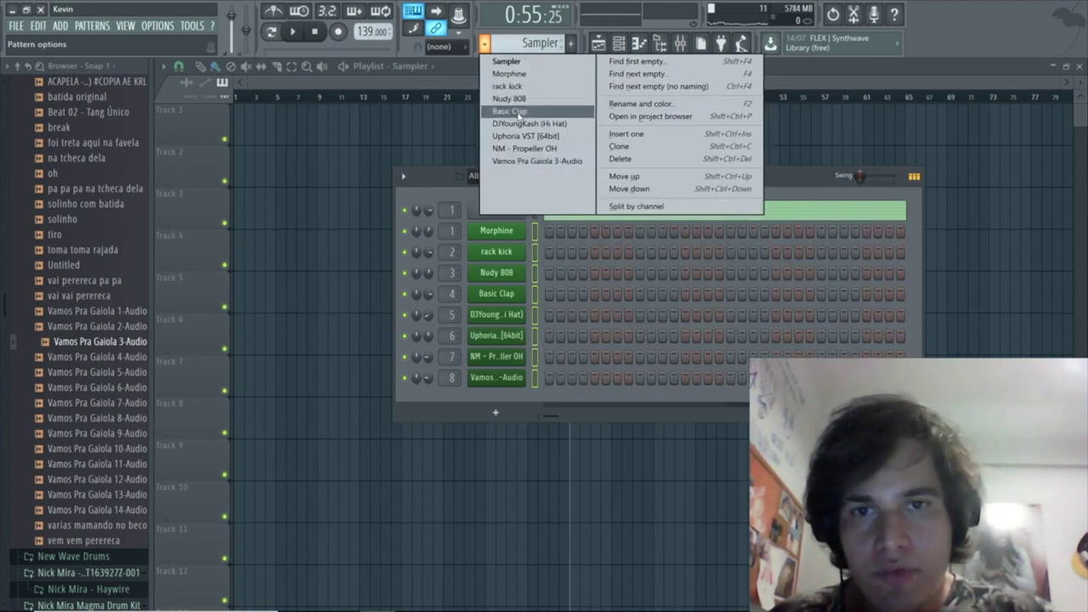
- Place the Uphoria VST [64bit] pattern at bar 1 on Track 1 of the playlist and start playback
left_click(509, 74)
scroll(523, 42, "down", 4)
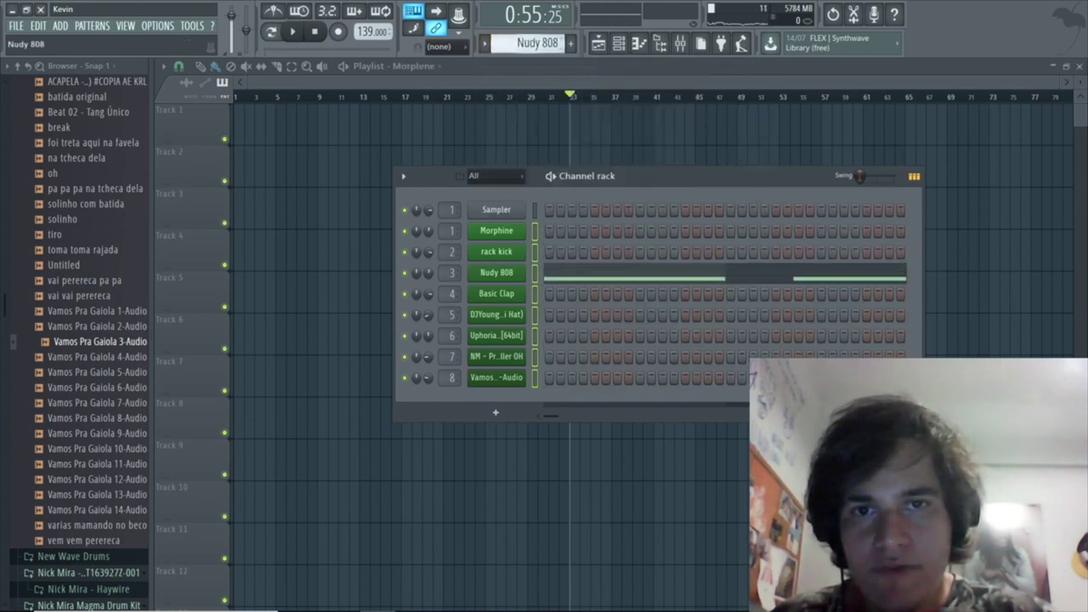
scroll(499, 46, "down", 3)
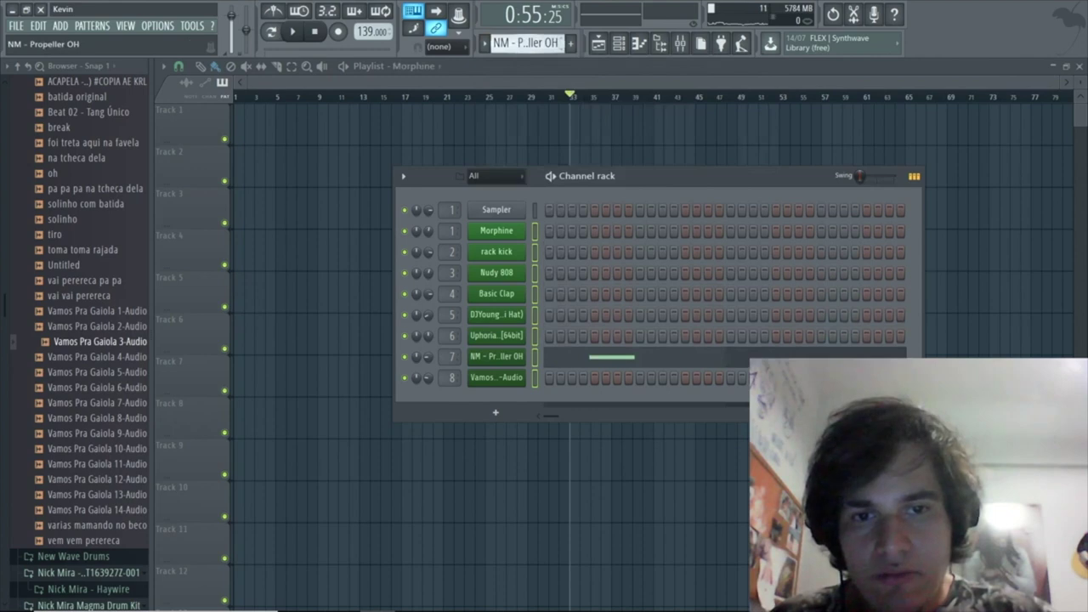
left_click(491, 36)
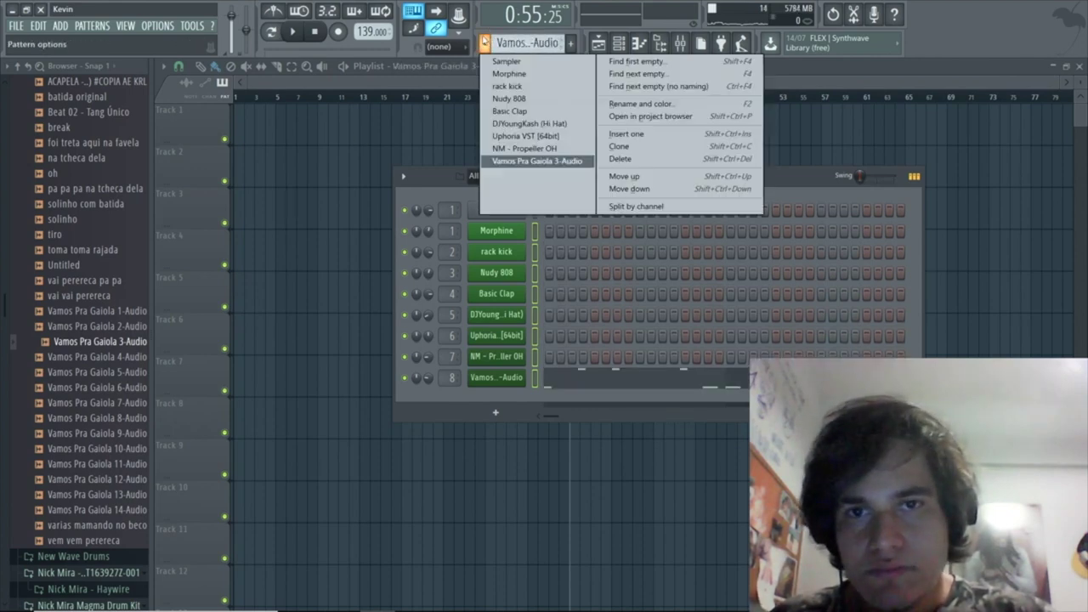
left_click(489, 129)
left_click(272, 126)
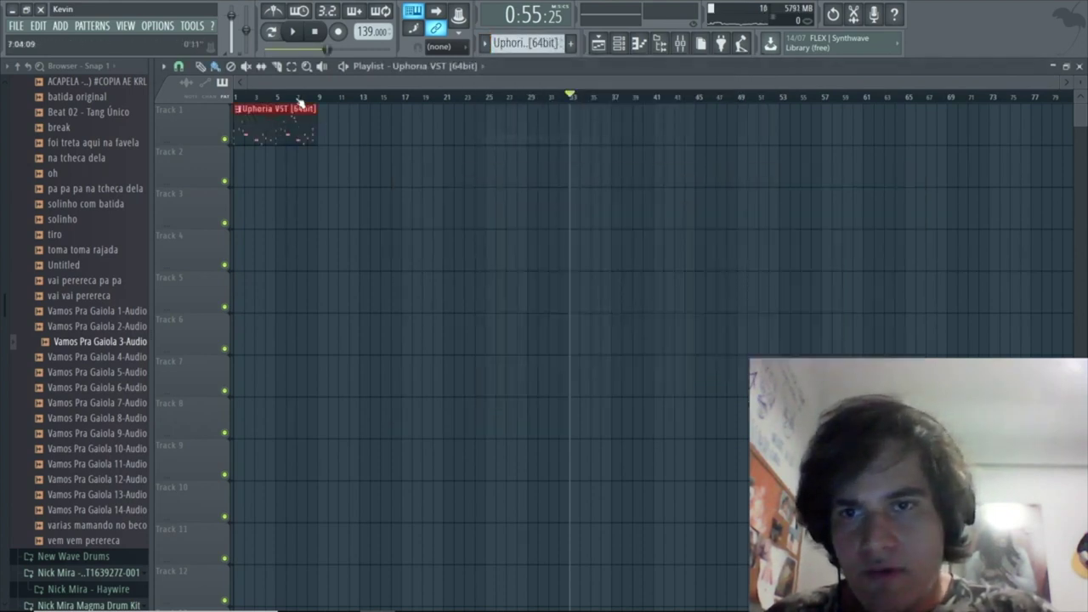
key("space")
scroll(437, 121, "up", 3)
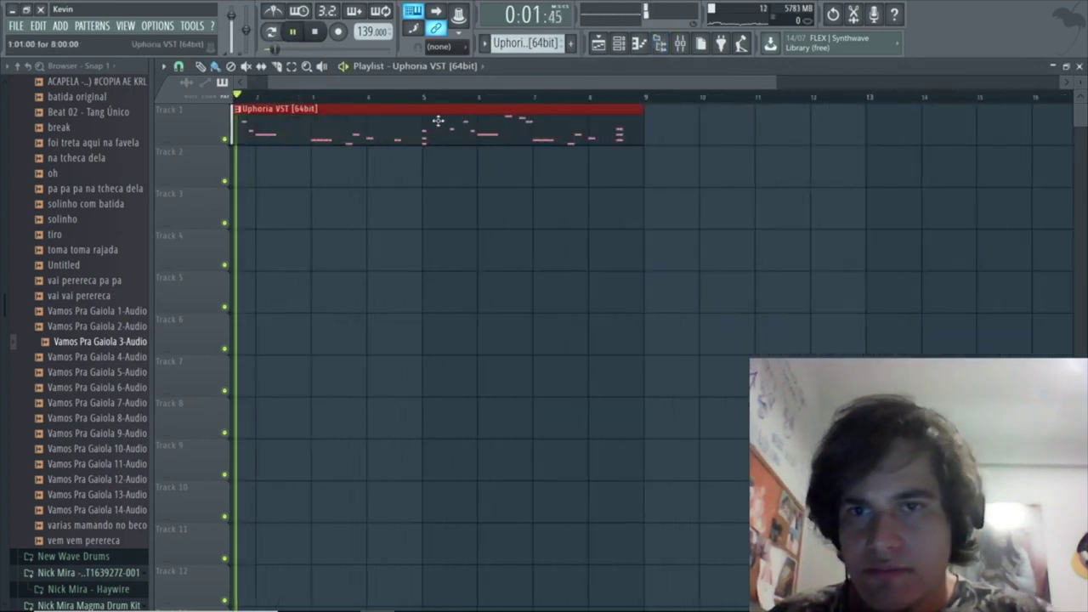
- Place the Morphine pattern at bar 9 on Track 2 and stop playback
left_click(429, 66)
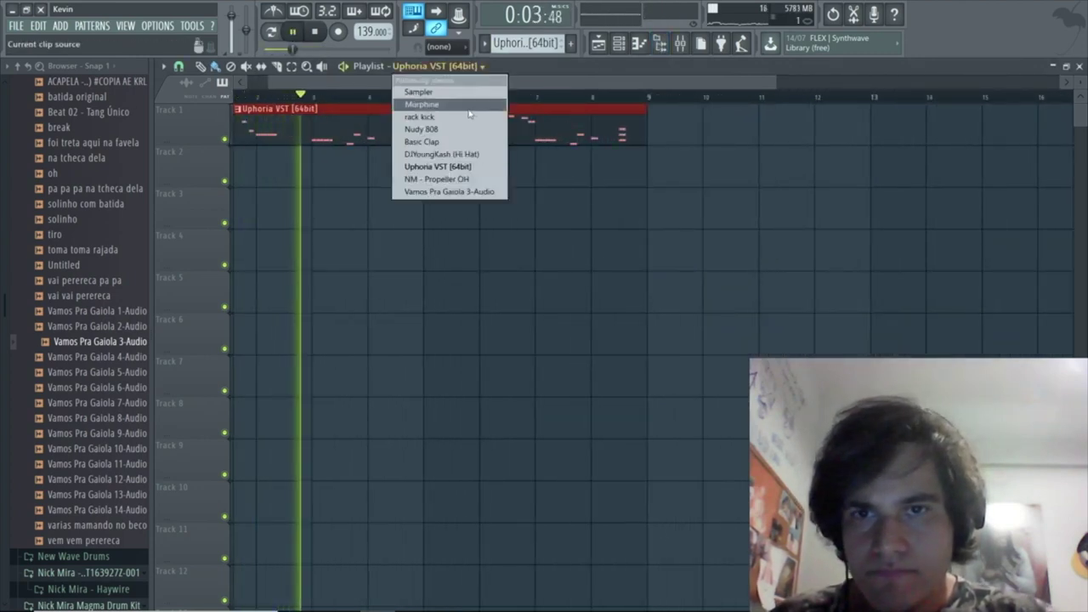
left_click(422, 104)
left_click(654, 158)
key("space")
scroll(251, 117, "down", 3)
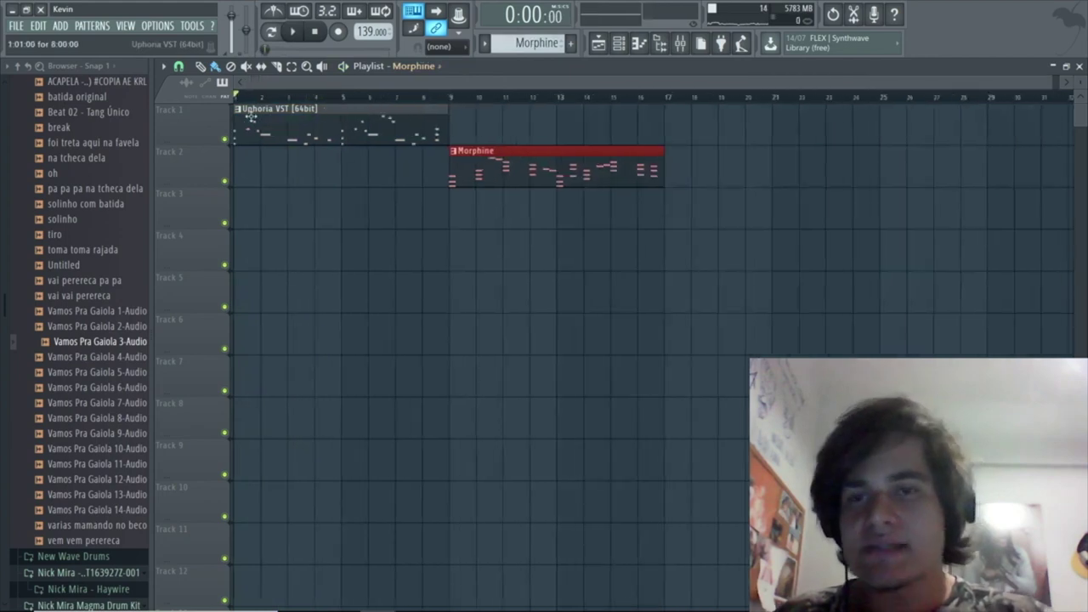
- Duplicate the Uphoria VST [64bit] clip to bar 9 on Track 1 and make the clip at bar 1 unique
left_click(435, 66)
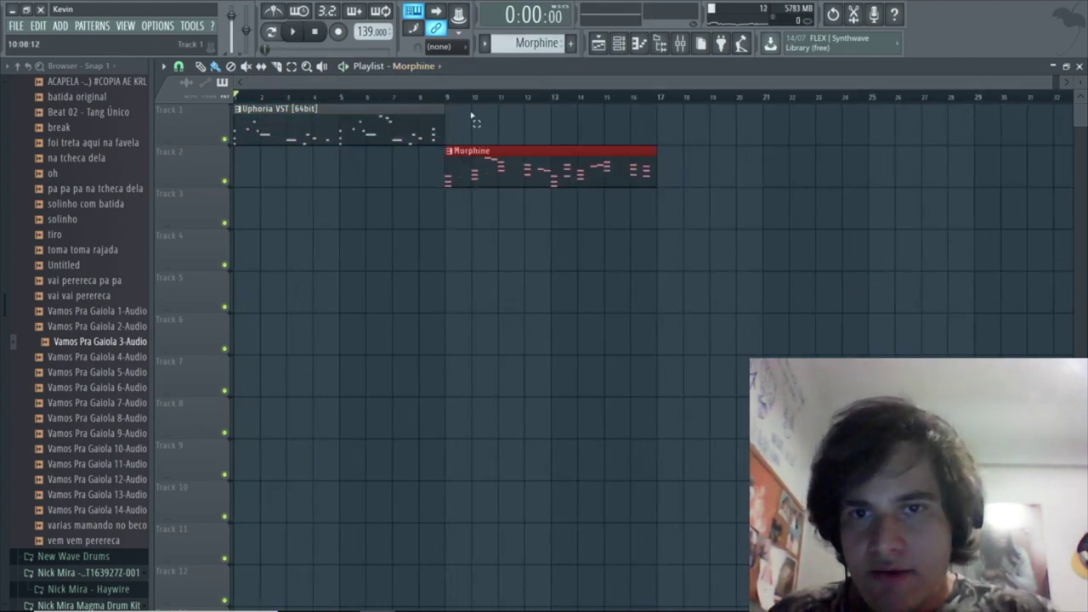
left_click(391, 136, "ctrl")
key("ctrl+b")
left_click(246, 117)
- Play the opening bars of the arrangement from the start and stop playback
key("space")
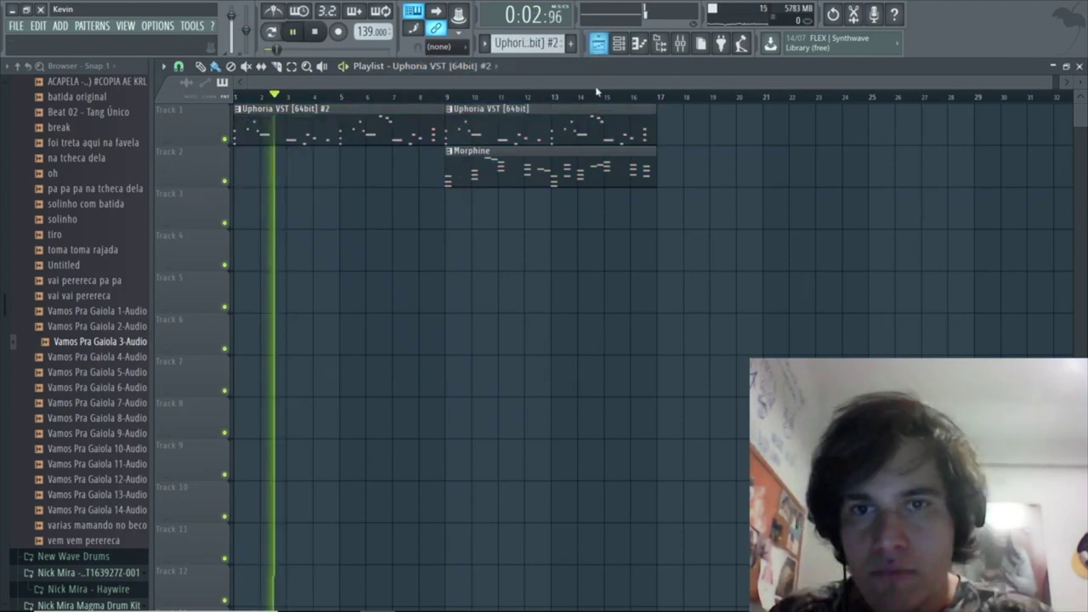
left_click(470, 67)
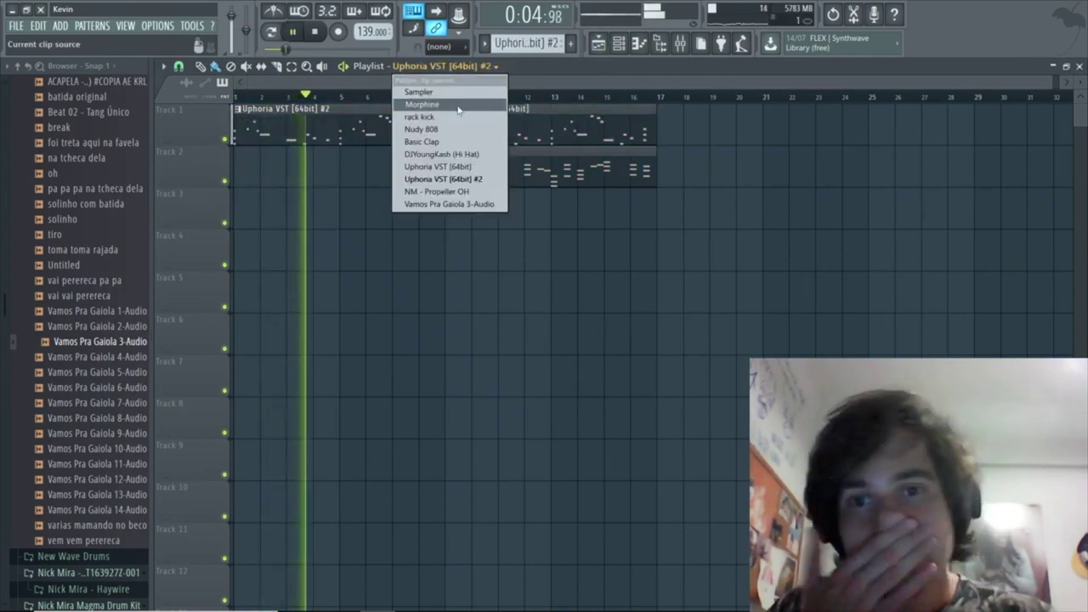
left_click(612, 110)
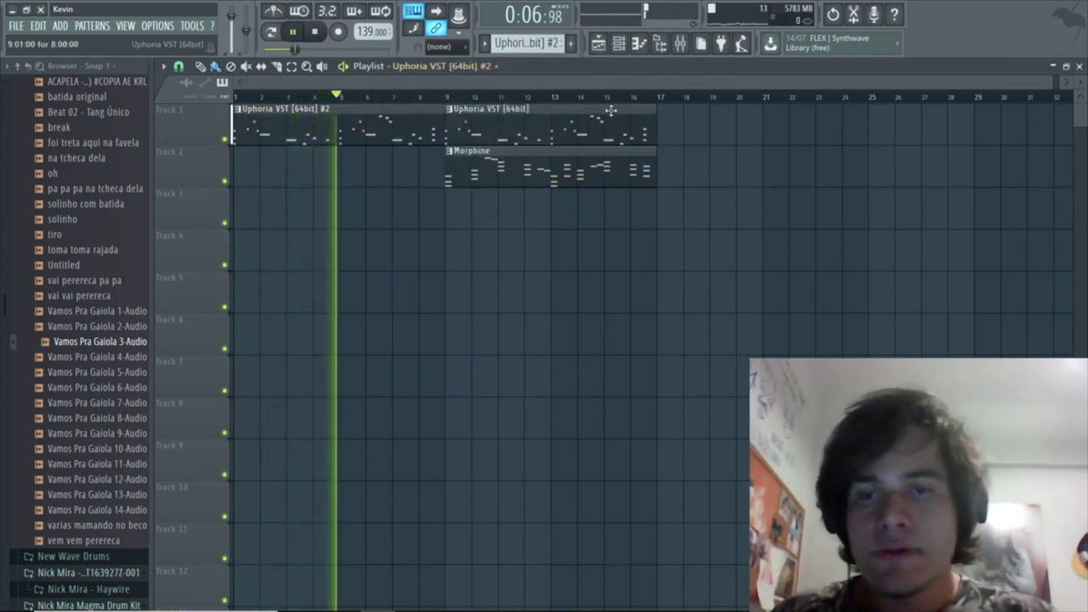
key("space")
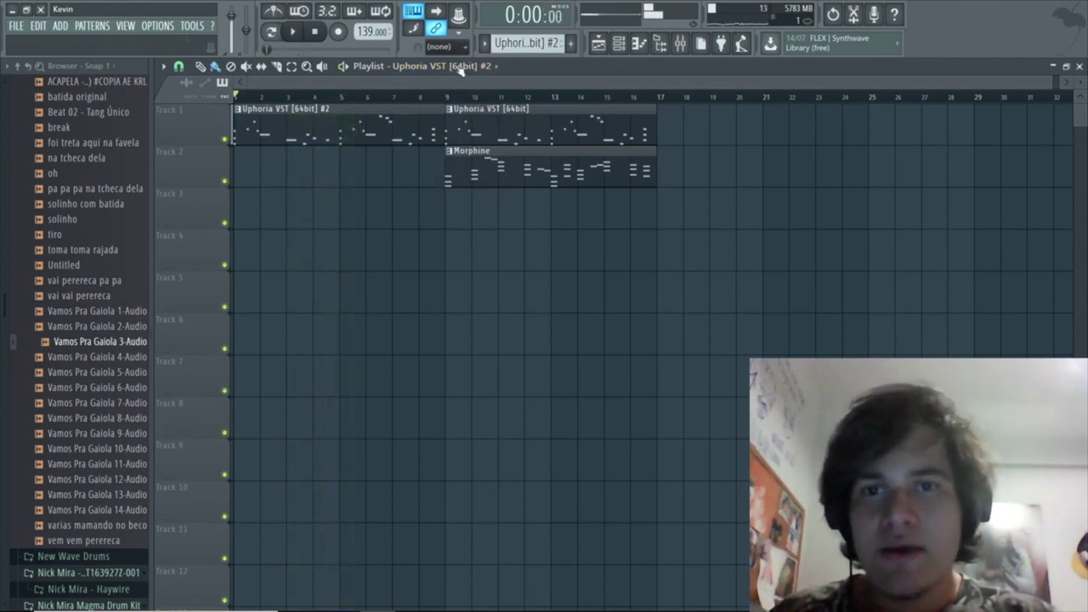
- Set the playlist snap to 1/2 beat and shorten the Uphoria VST [64bit] #2 clip to end at bar 8
left_click(179, 66)
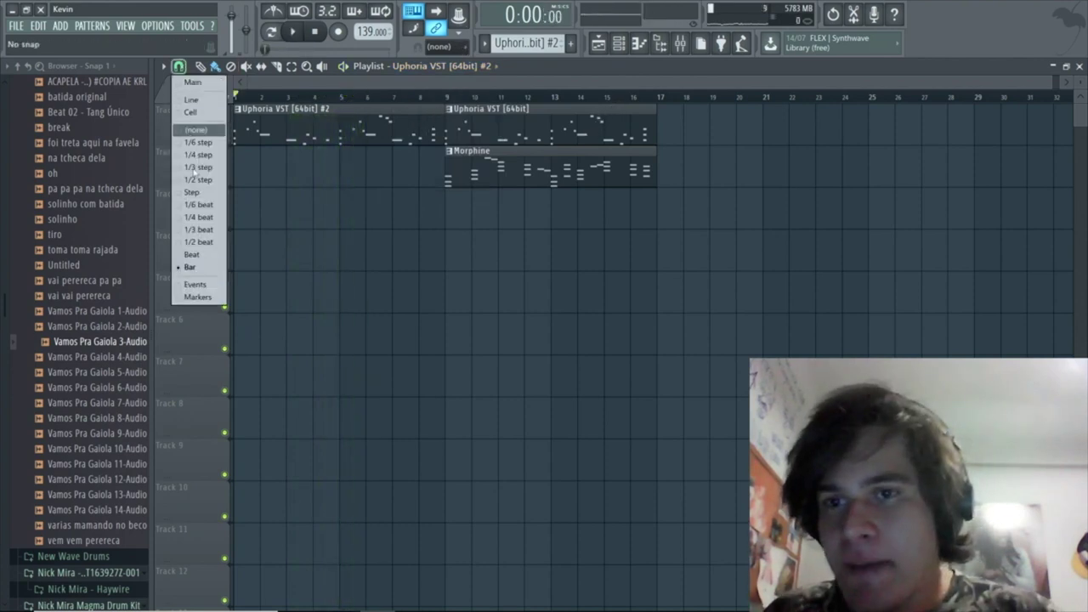
left_click(195, 244)
scroll(476, 136, "up", 4)
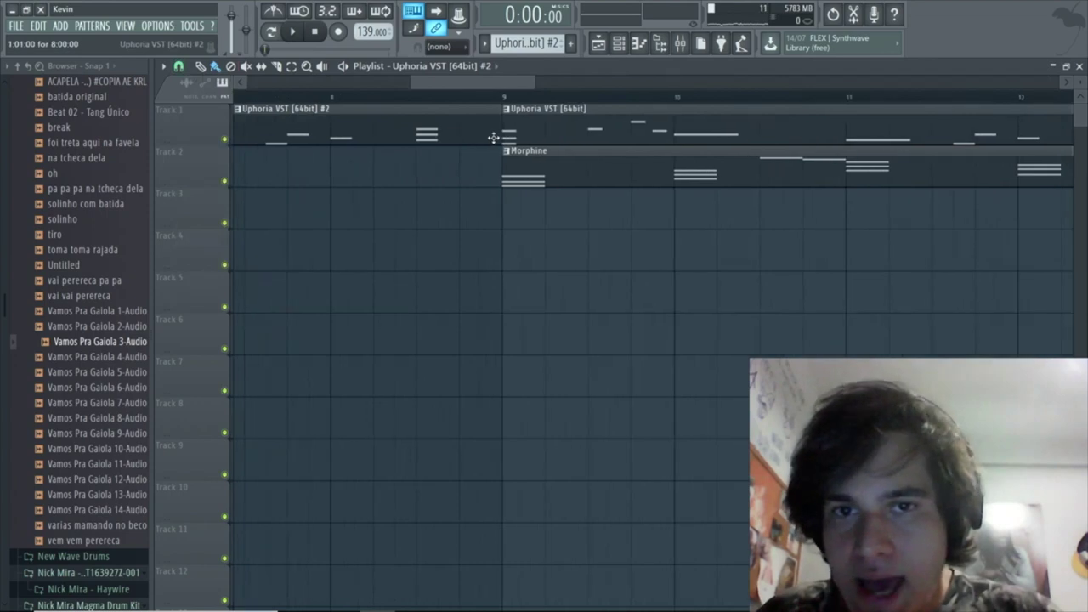
left_click_drag(500, 137, 332, 140)
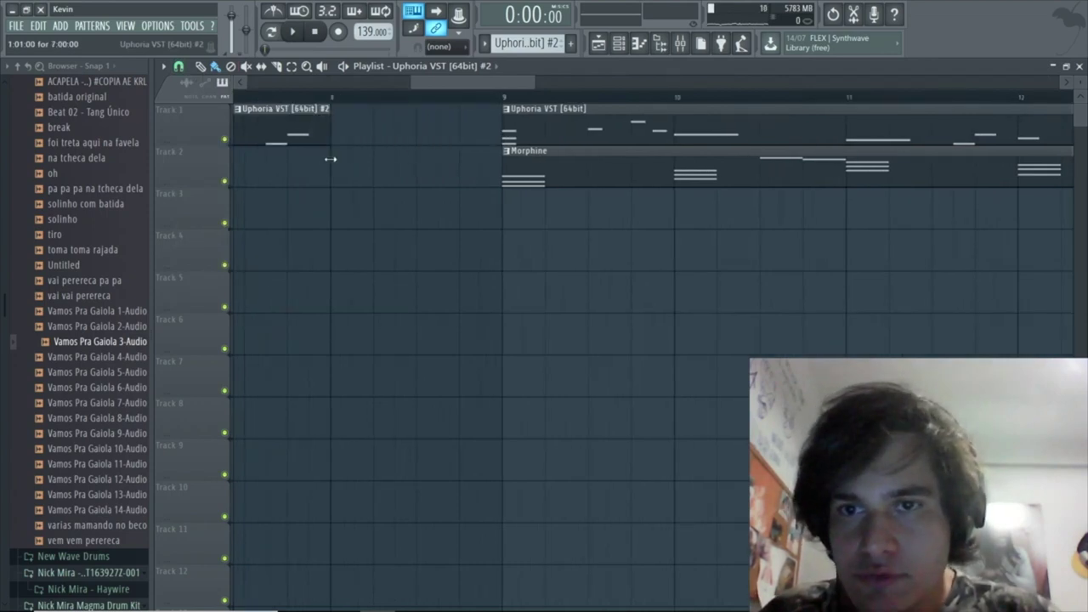
scroll(446, 141, "down", 4)
scroll(446, 140, "down", 3)
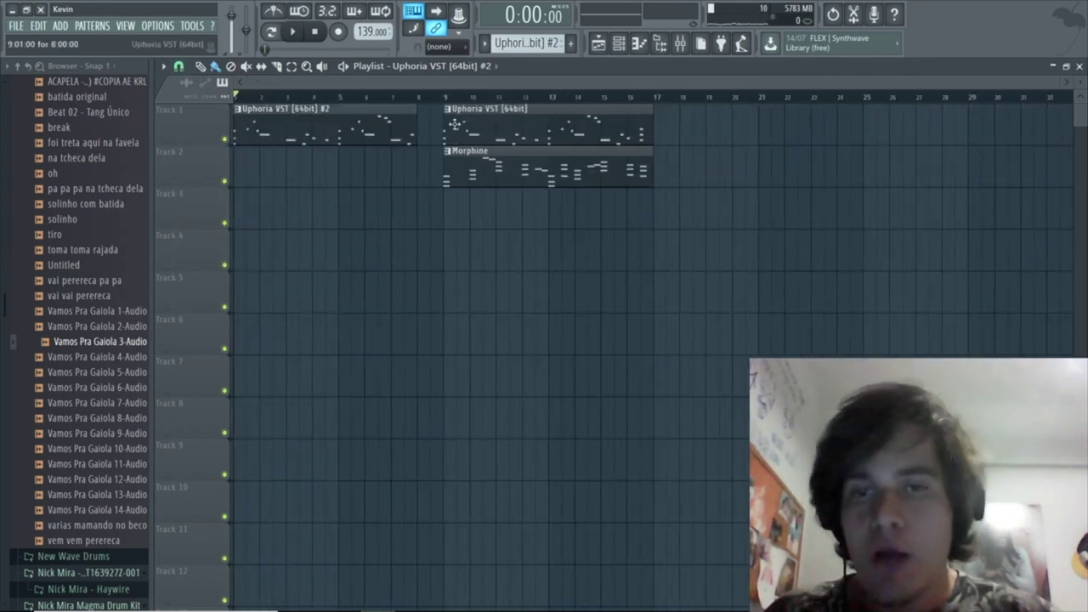
- Play the arrangement from the start through the gap before bar 9 to hear the transition
scroll(427, 142, "up", 4)
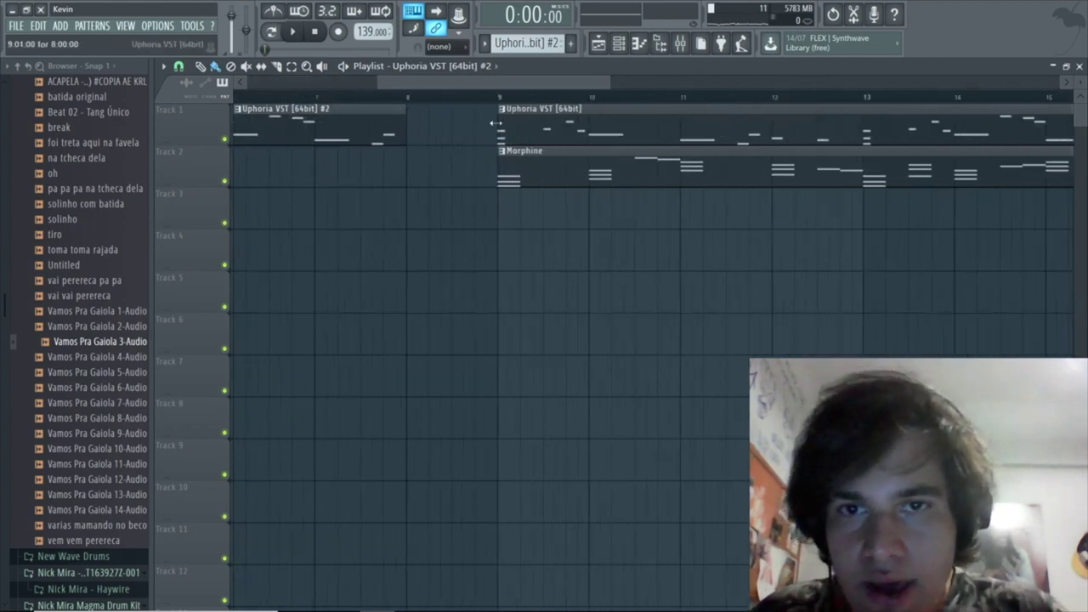
scroll(442, 134, "down", 4)
key("space")
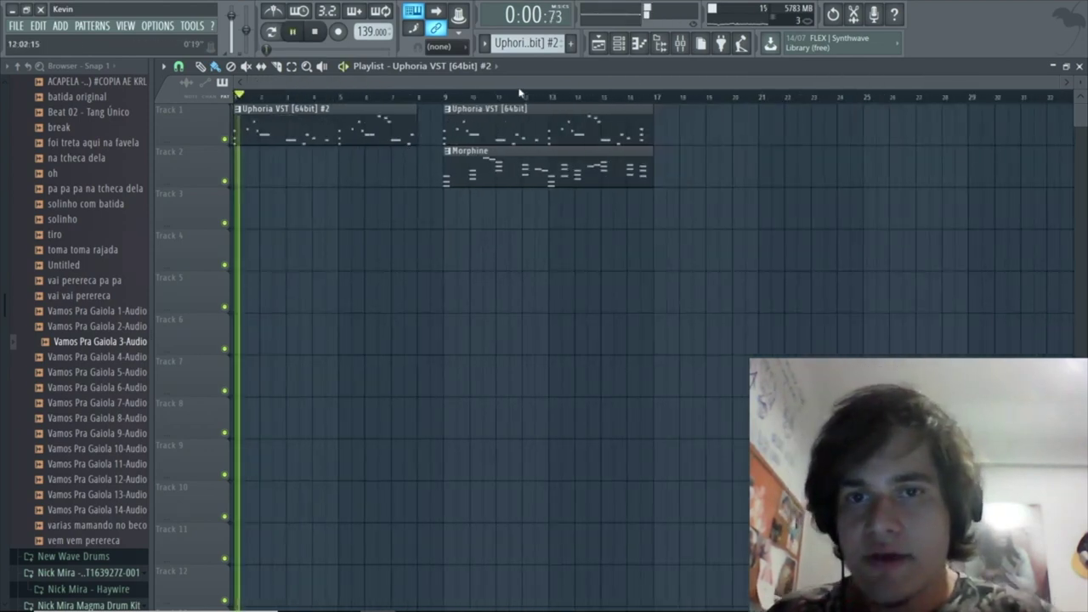
left_click(481, 68)
left_click(669, 65)
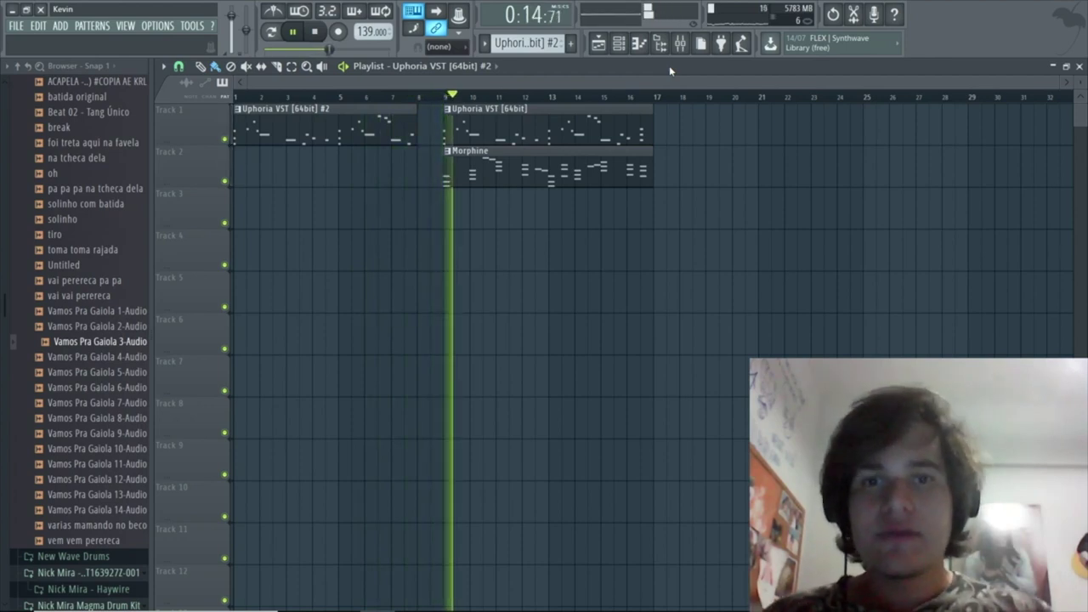
key("space")
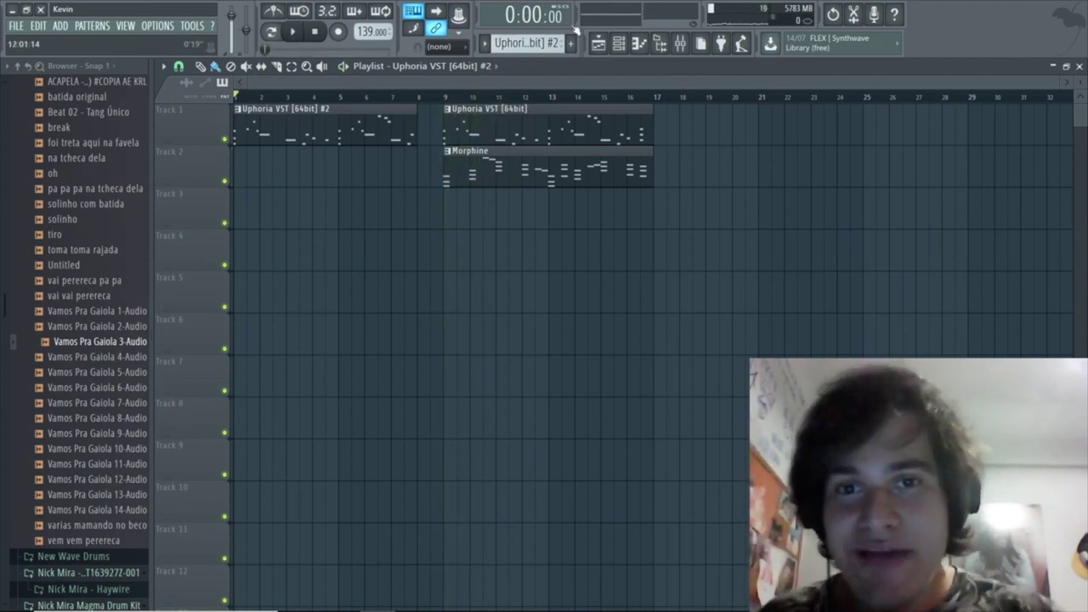
- Set the playlist snap to Bar and place the rack kick pattern at bar 9 on Track 3
left_click(492, 66)
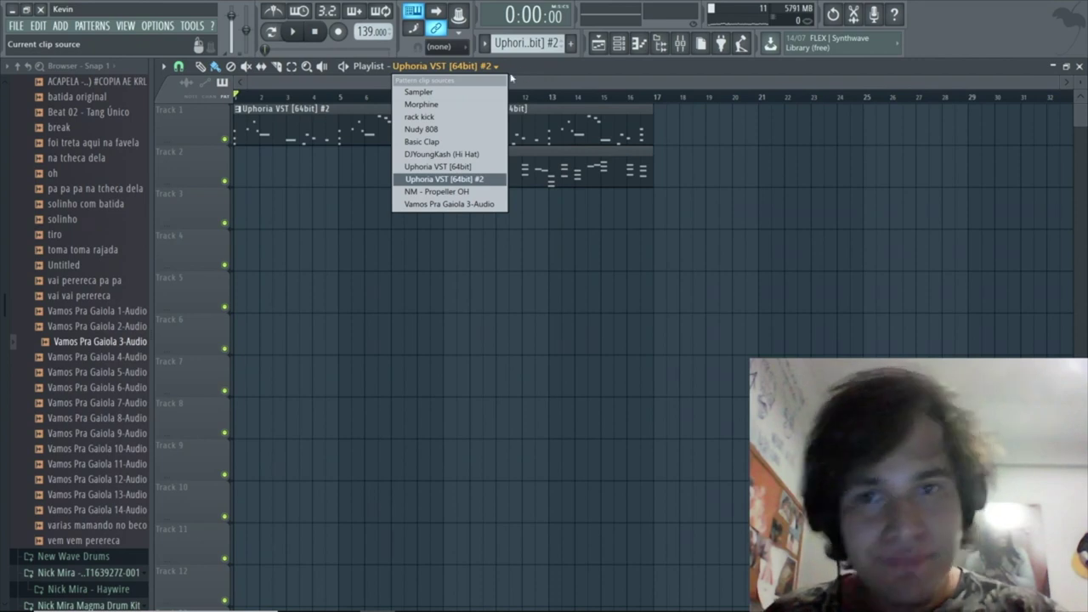
left_click(483, 118)
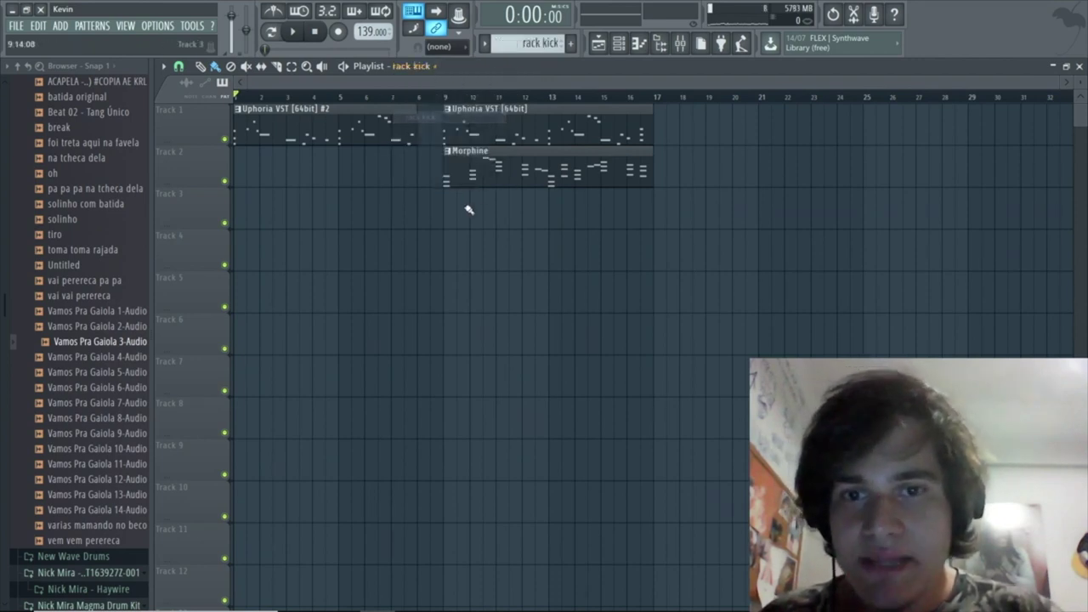
left_click(451, 209)
right_click(530, 209)
left_click(179, 66)
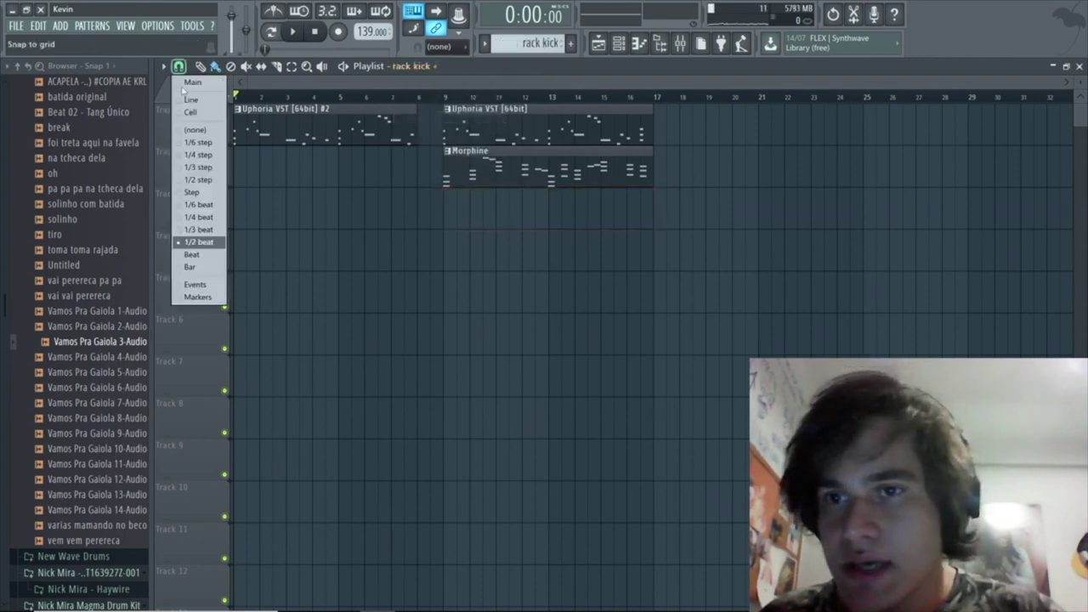
left_click(190, 267)
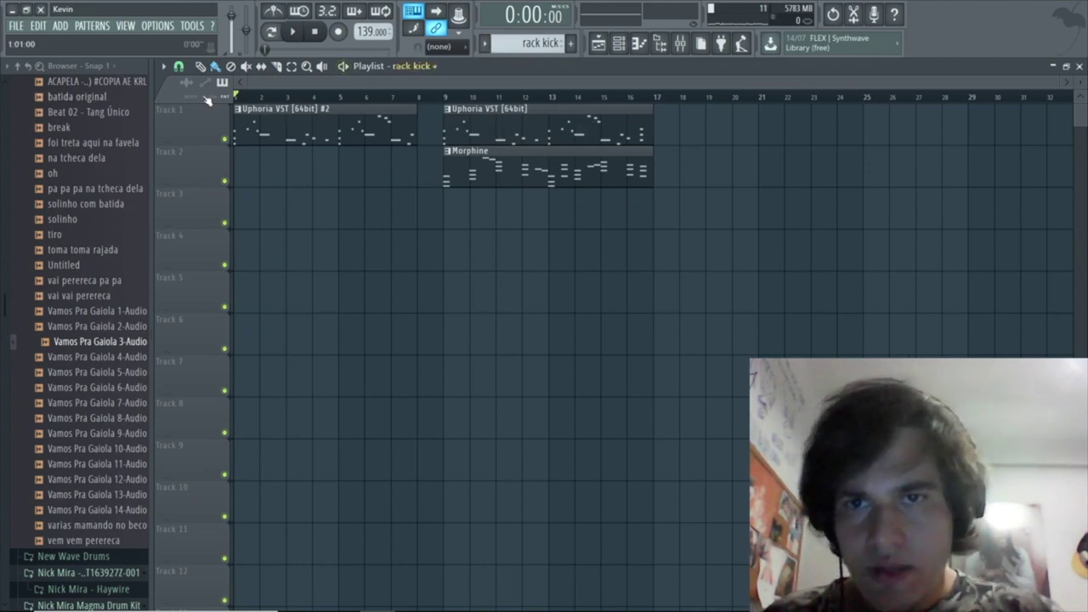
left_click(180, 69)
left_click(190, 268)
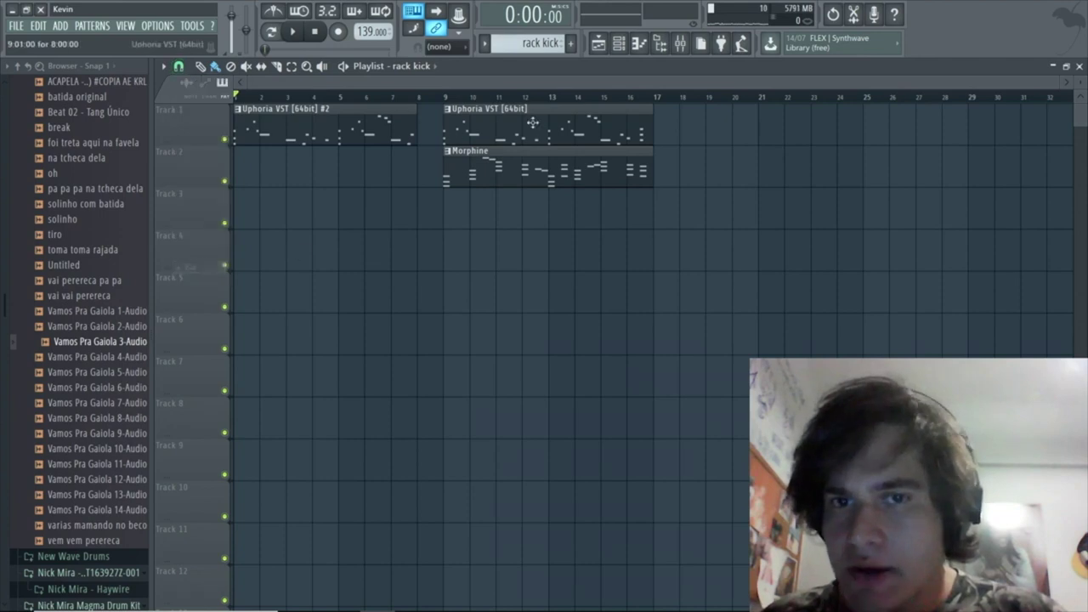
mouse_move(452, 227)
left_mouse_down()
mouse_move(687, 219)
mouse_move(653, 218)
left_mouse_up()
- Place the Nudy 808 pattern on Track 4 and the Basic Clap pattern on Track 5, both at bar 9
left_click(414, 66)
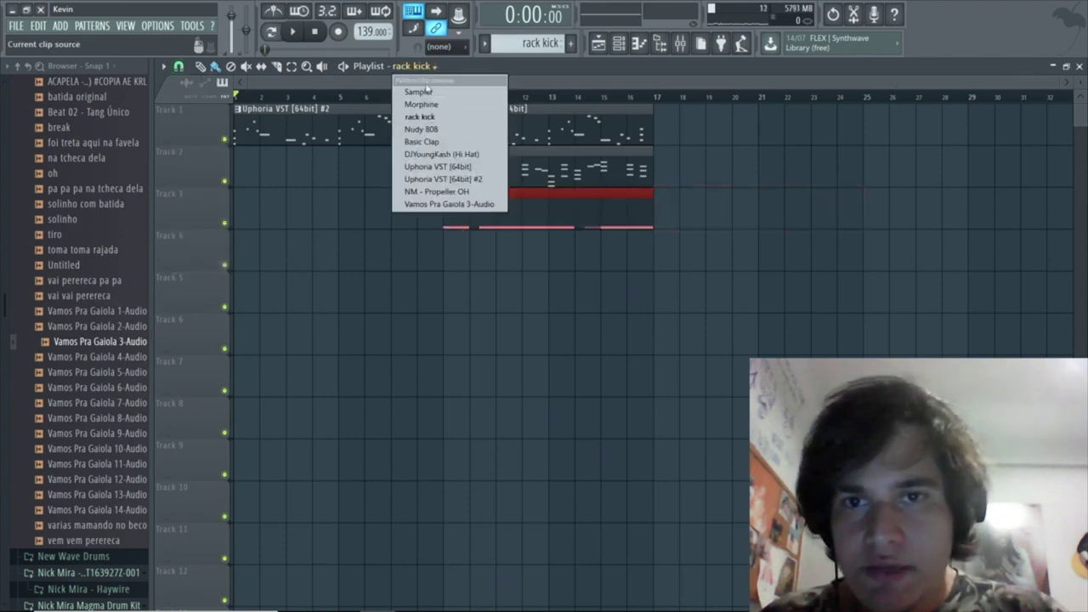
left_click(423, 129)
left_click(459, 242)
left_click(387, 65)
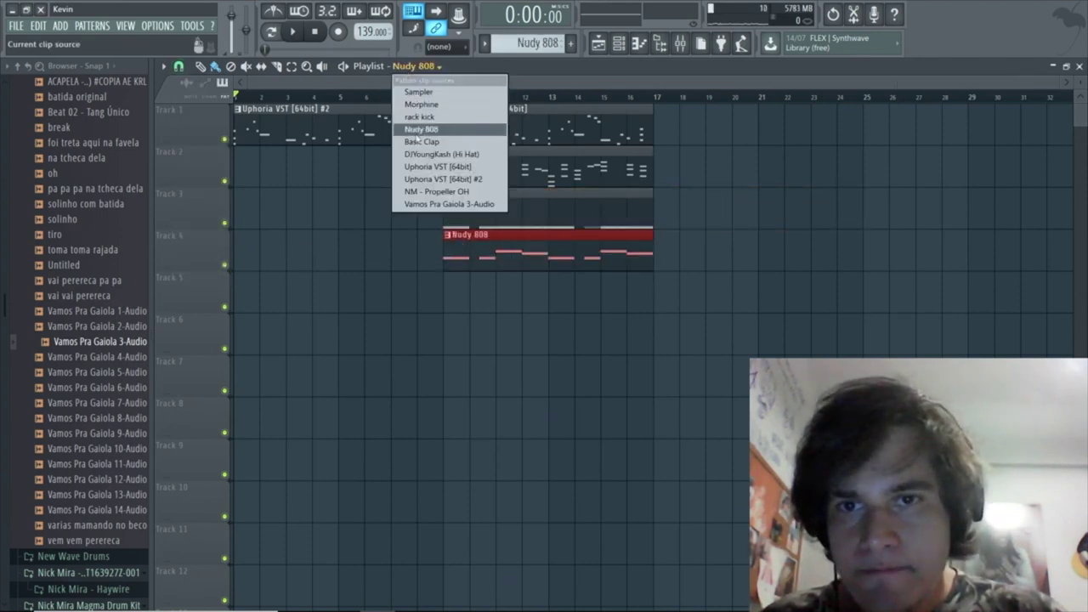
left_click(422, 141)
left_click(459, 283)
- Place the DJYoungKash (Hi Hat) pattern on Track 6 and NM - Propeller OH on Track 7, both at bar 9
left_click(408, 65)
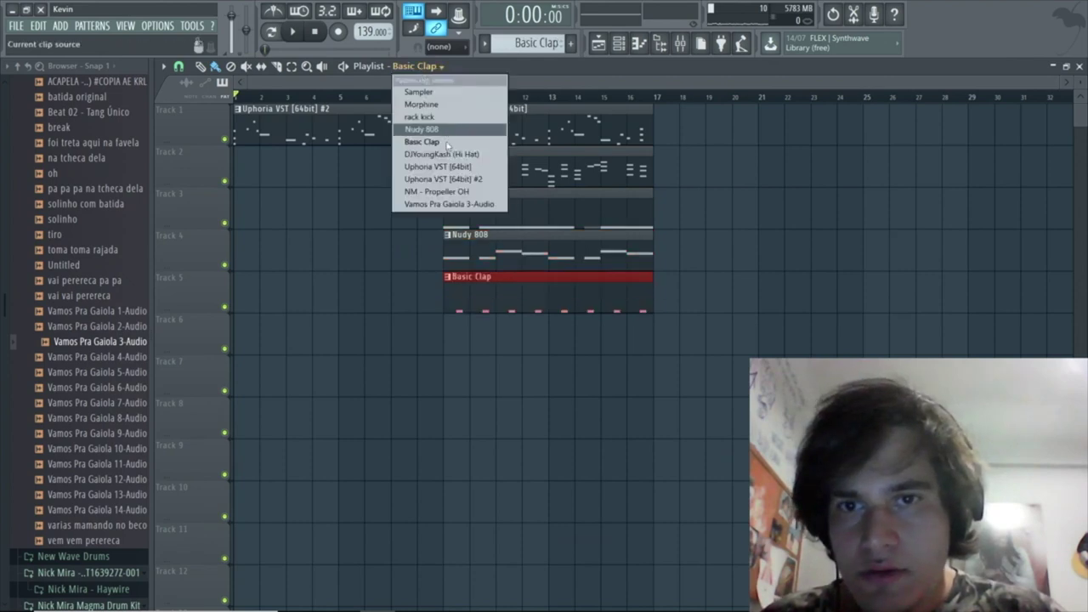
left_click(434, 154)
left_click(451, 344)
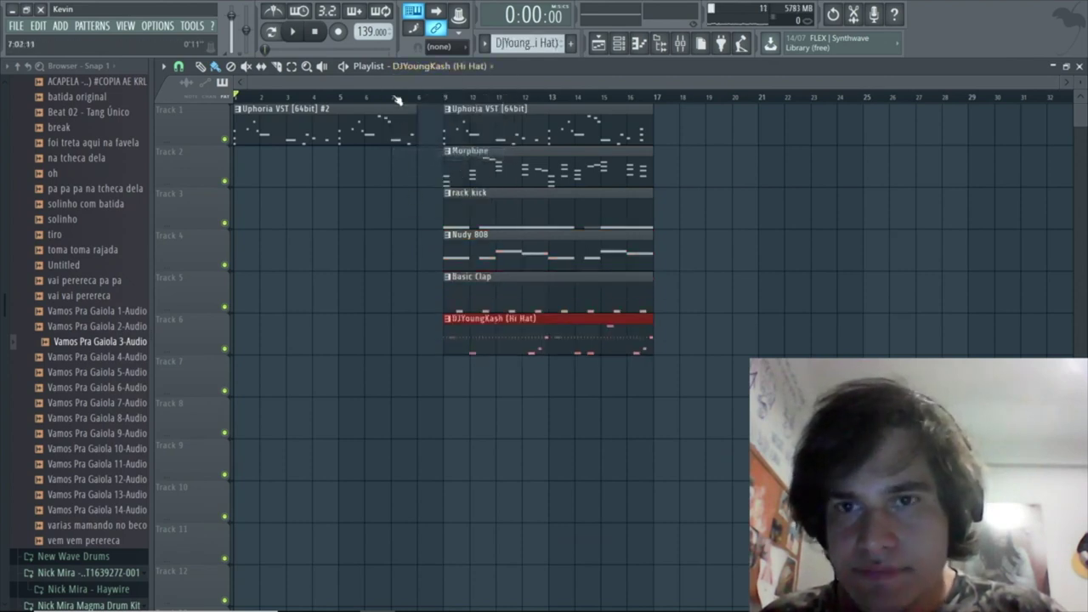
left_click(439, 66)
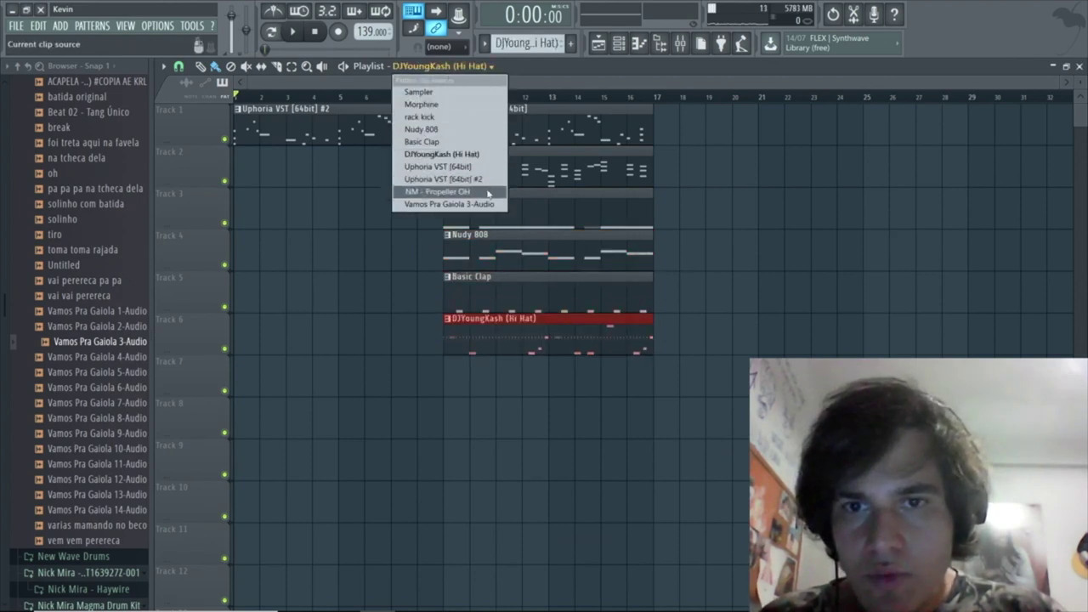
left_click(487, 191)
left_click(448, 365)
- Audition the Vamos Pra Gaiola 3-Audio pattern at bar 9 on Track 8 in playback and remove its clip
left_click(428, 65)
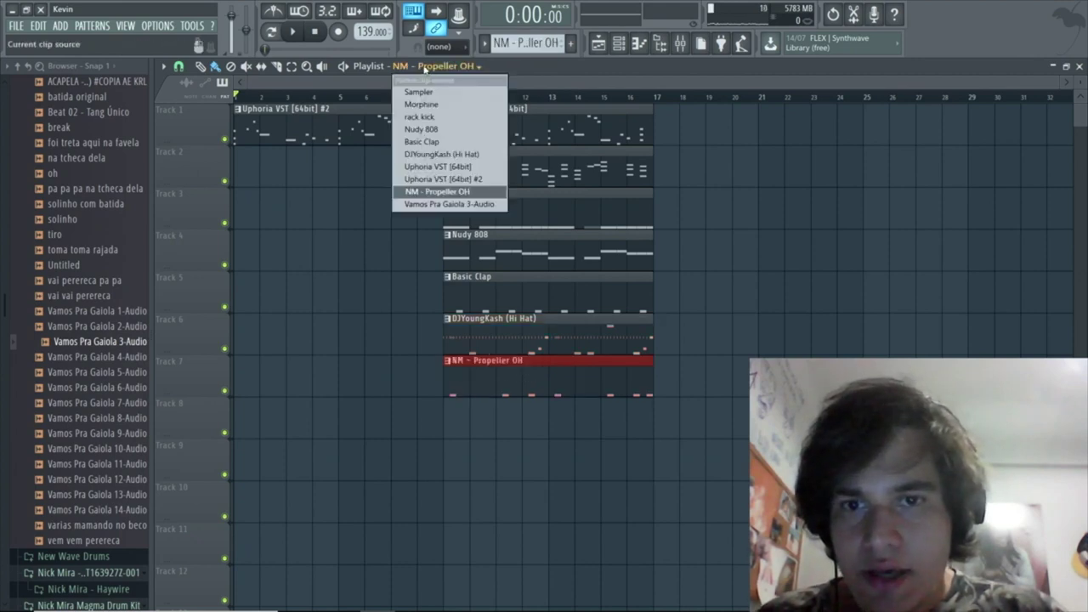
left_click(450, 204)
left_click(446, 408)
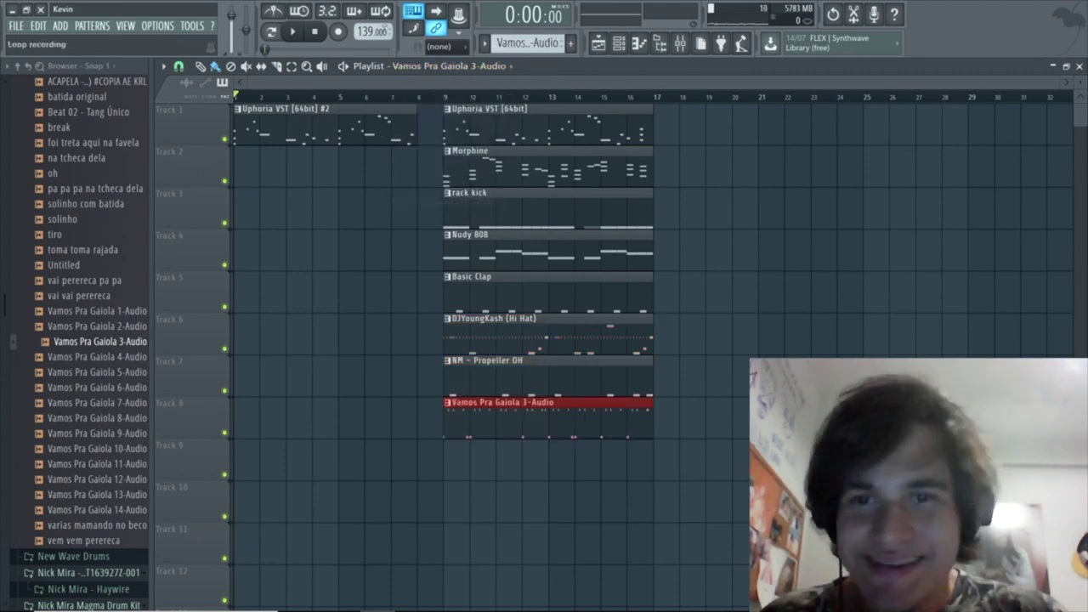
key("space")
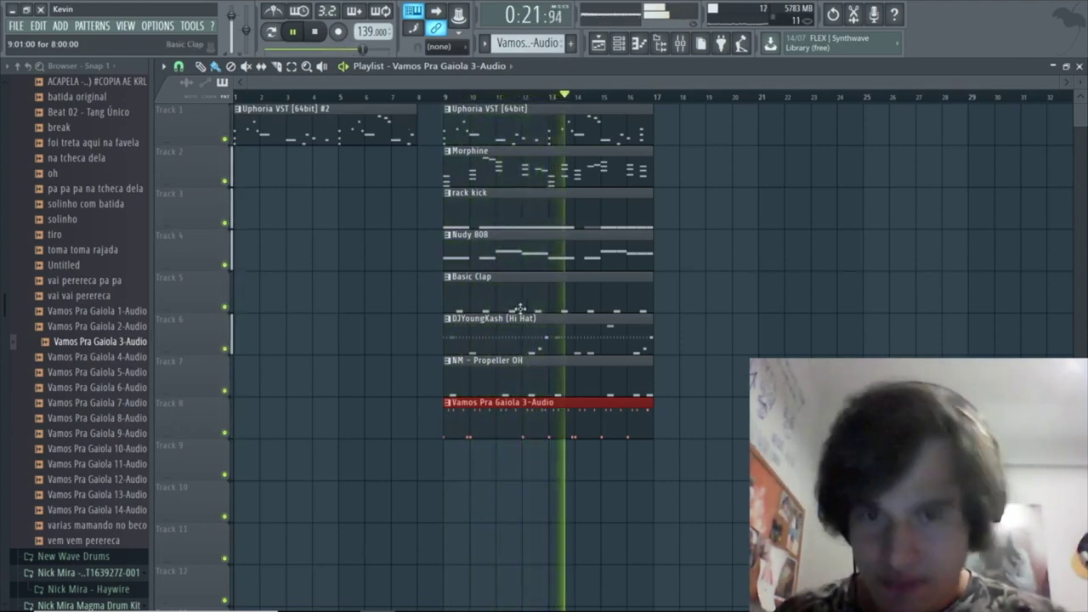
right_click(556, 423)
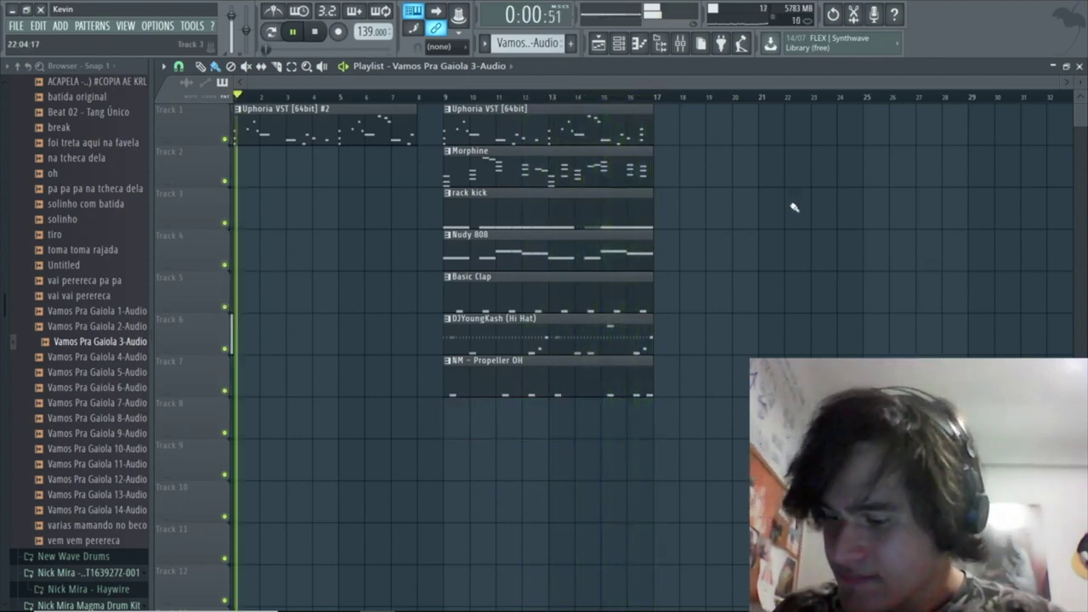
key("space")
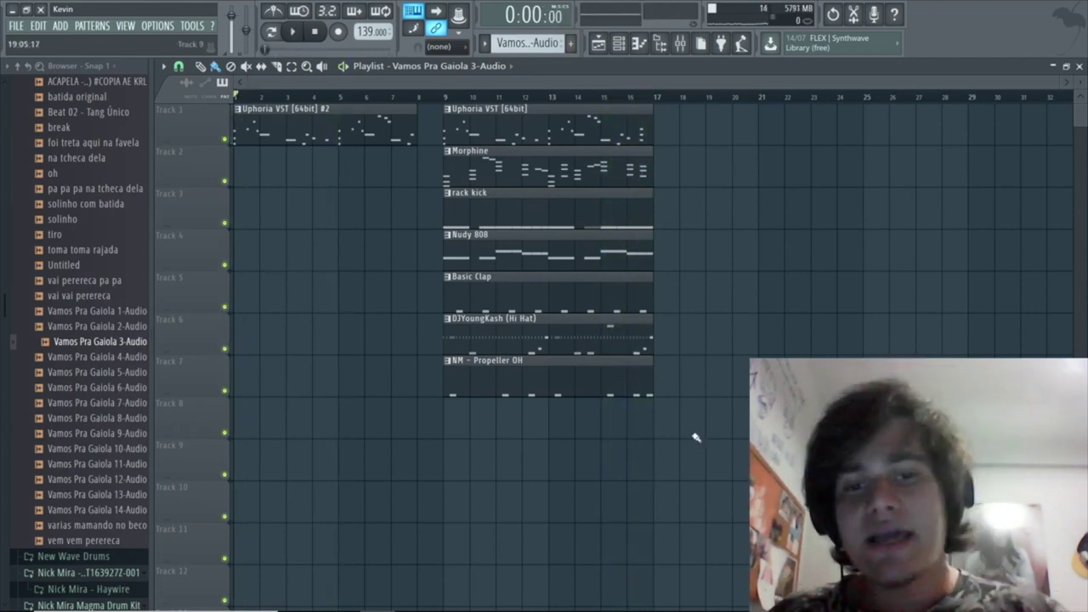
- Select all the pattern clips of the bar 9 section on Tracks 1 to 7 and duplicate them three times, up to bar 41
left_click_drag(696, 437, 492, 115)
left_click_drag(688, 400, 437, 102)
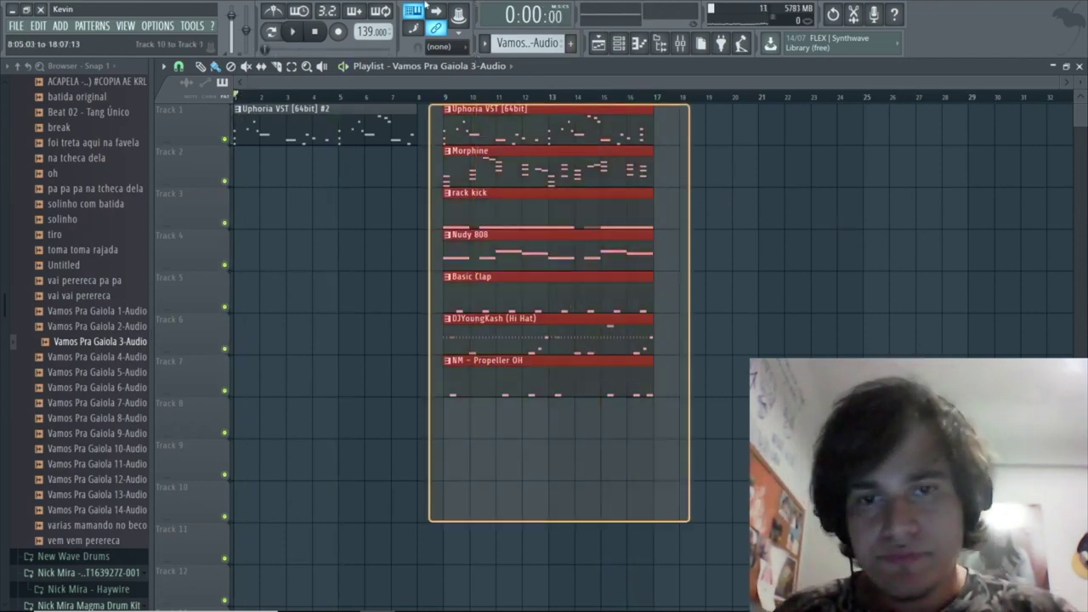
left_click_drag(714, 479, 630, 377)
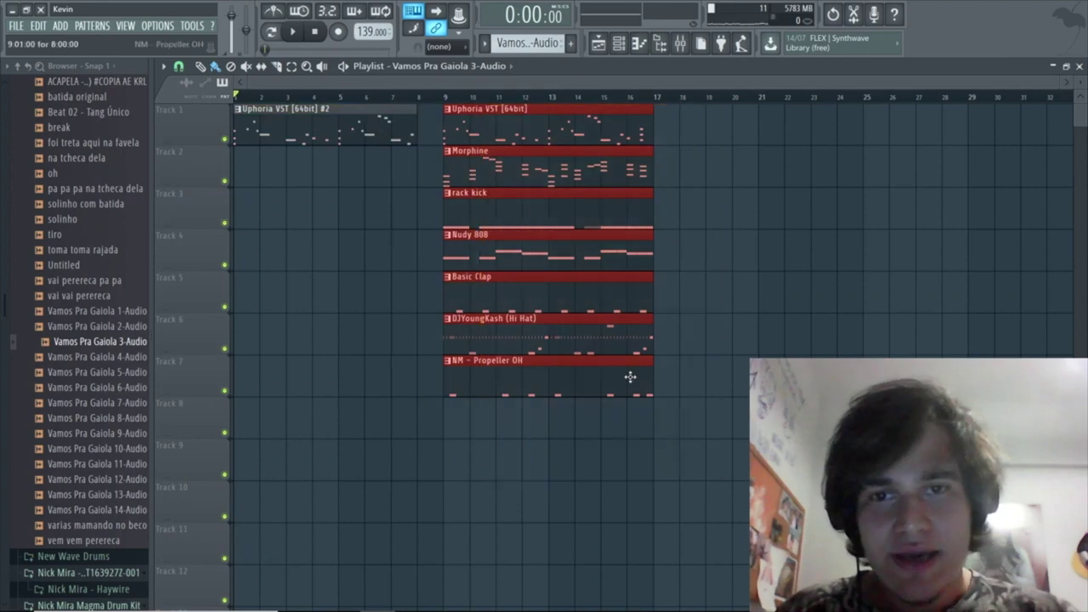
key("ctrl+b")
key("ctrl+b")
key("ctrl+b")
scroll(646, 391, "down", 3)
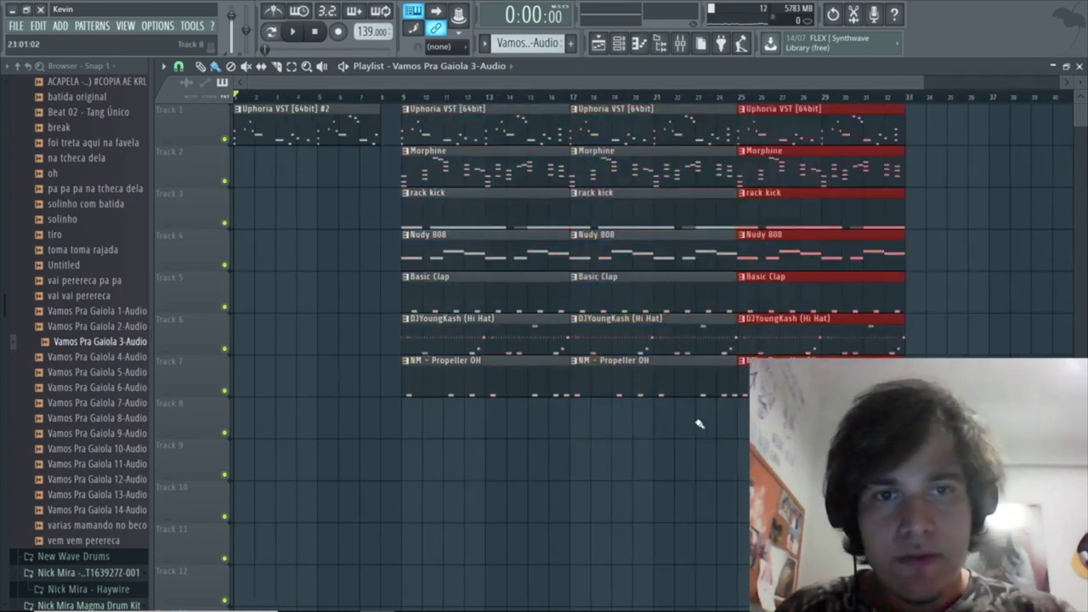
scroll(668, 412, "down", 1)
- Duplicate the whole block from bar 9 to bar 41 three times and delete the last copy, from bar 105 on
left_click_drag(855, 445, 387, 104)
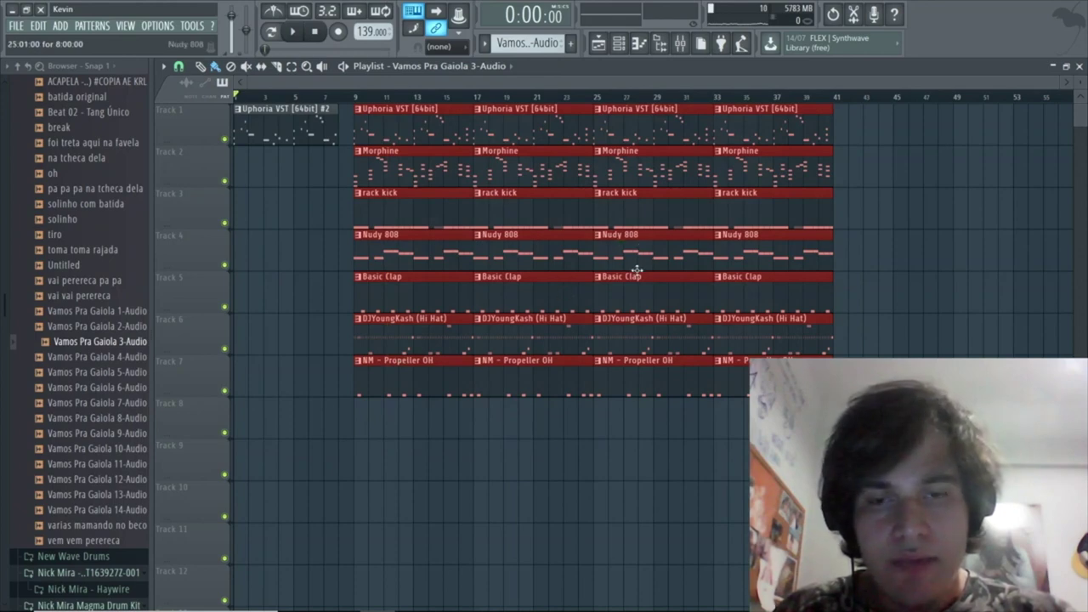
key("ctrl+b")
key("ctrl+b")
key("ctrl+b")
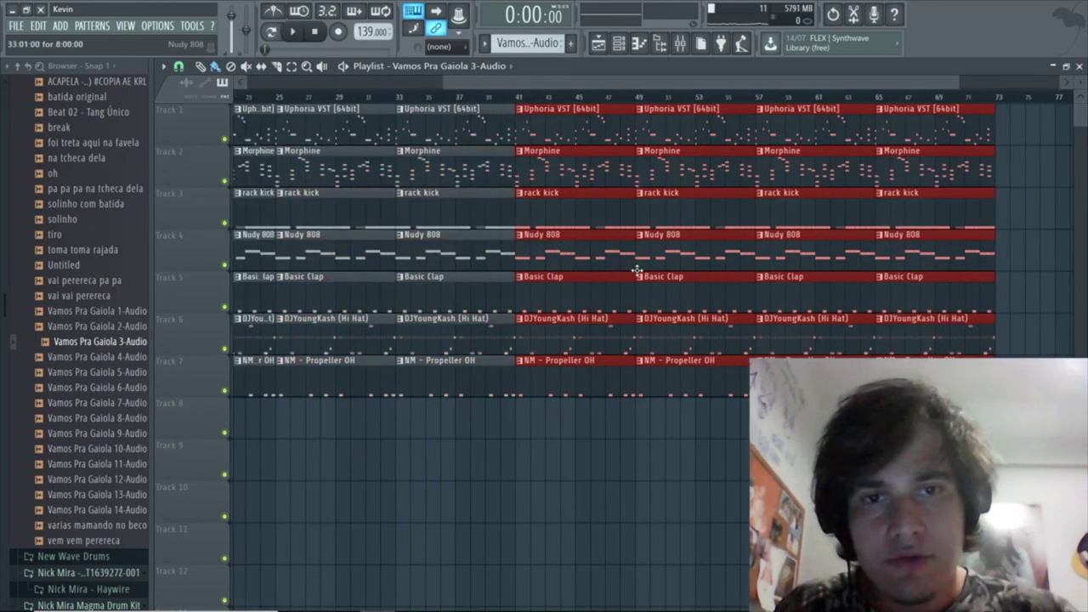
scroll(609, 273, "down", 3)
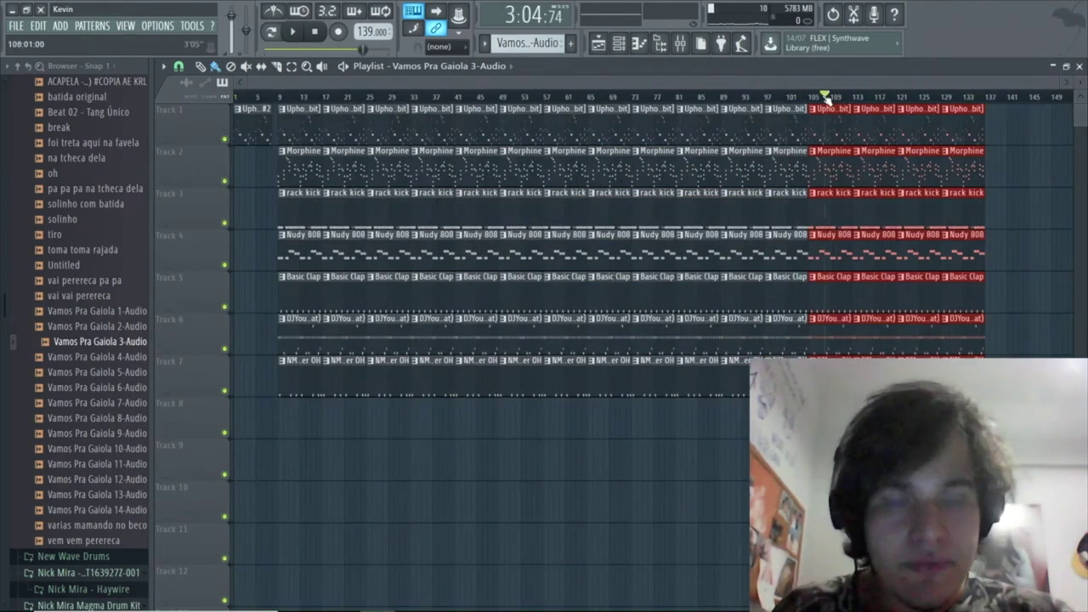
key("Delete")
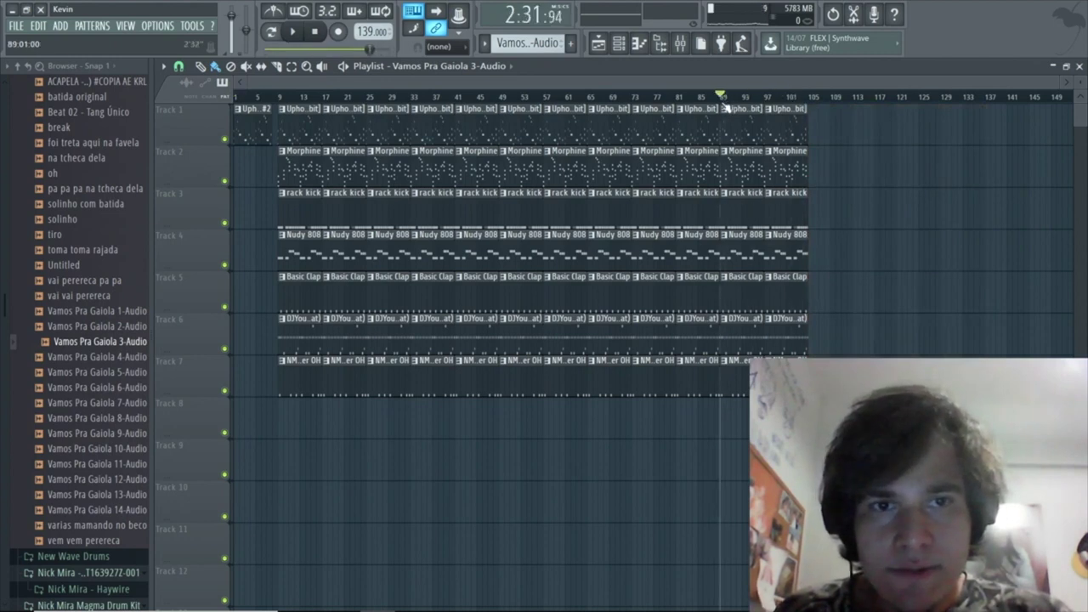
- Remove the drum and bass clips from bar 89 on and the Uphoria VST and Morphine clips from bar 97 on
left_click_drag(853, 438, 724, 204)
key("Delete")
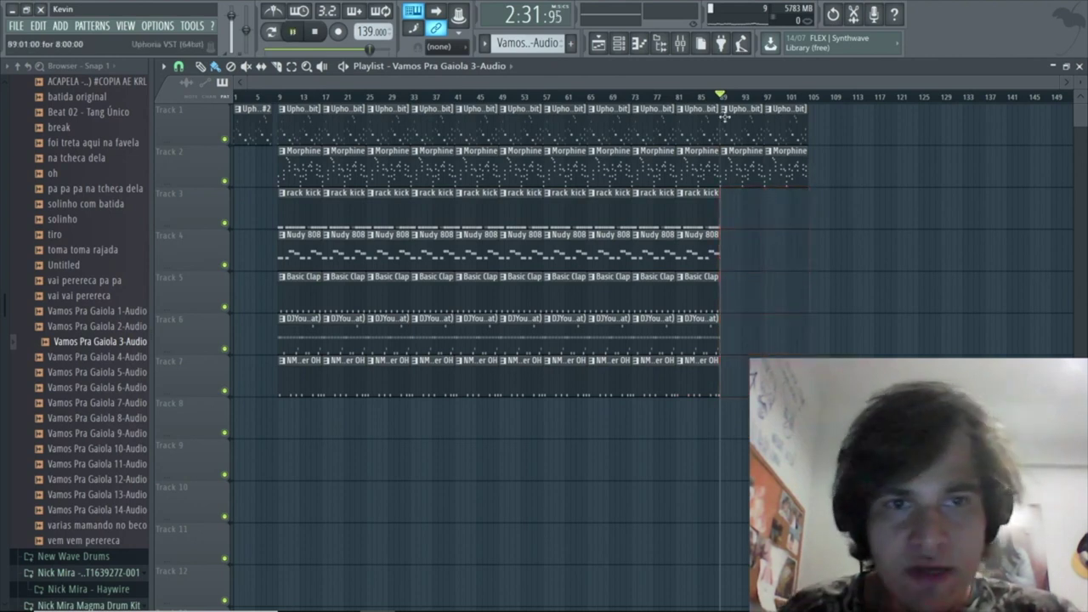
left_click_drag(809, 101, 789, 195)
key("Delete")
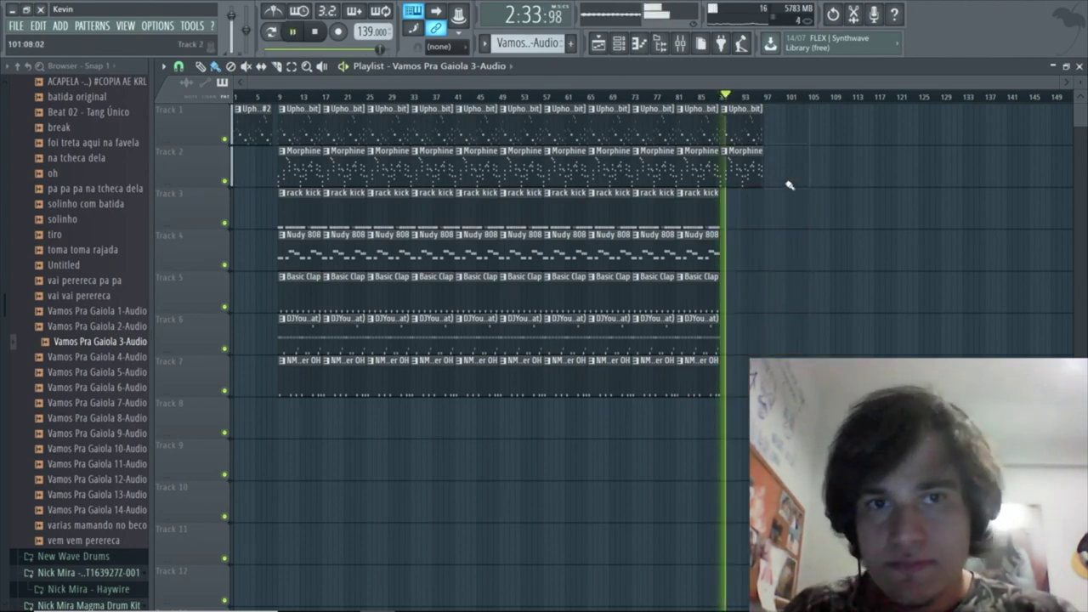
key("space")
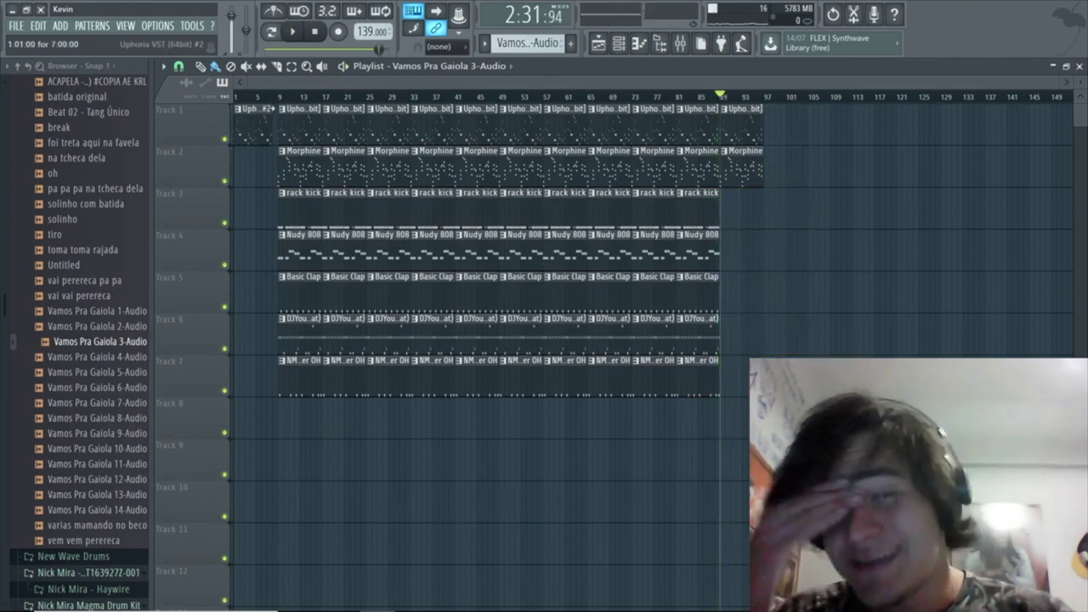
- Review the arrangement's intro in bars 1 to 8 and the start of the full section at bar 9
scroll(303, 116, "up", 3)
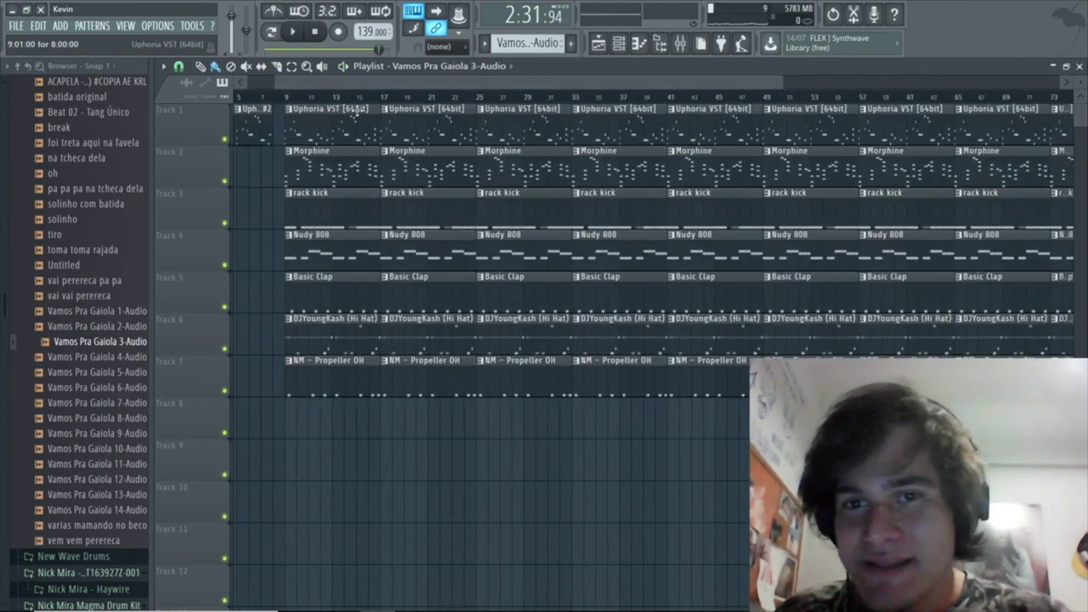
left_click_drag(284, 97, 321, 103)
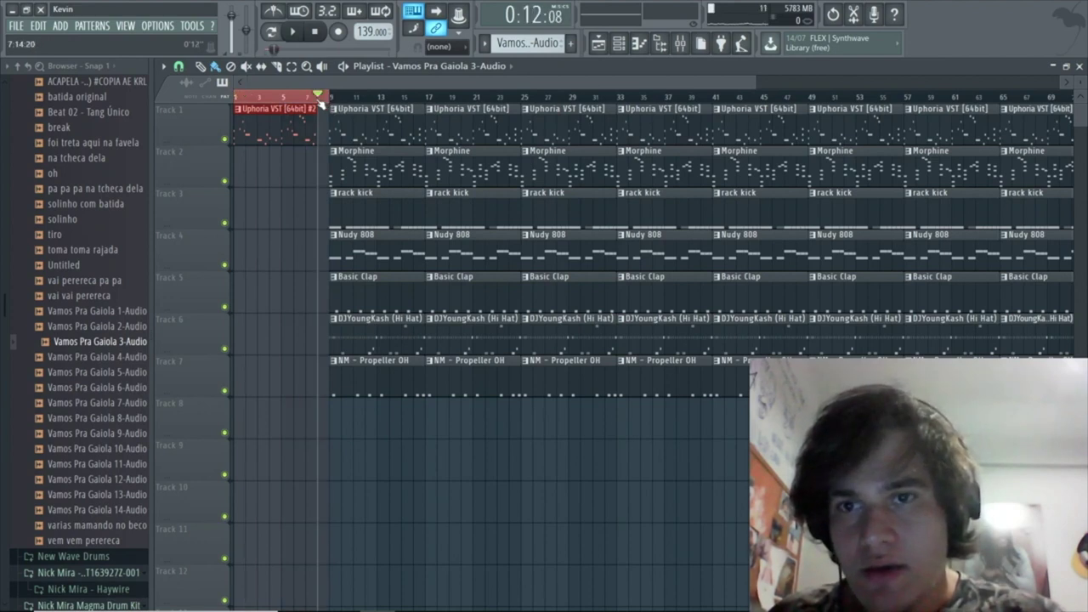
left_click(331, 100)
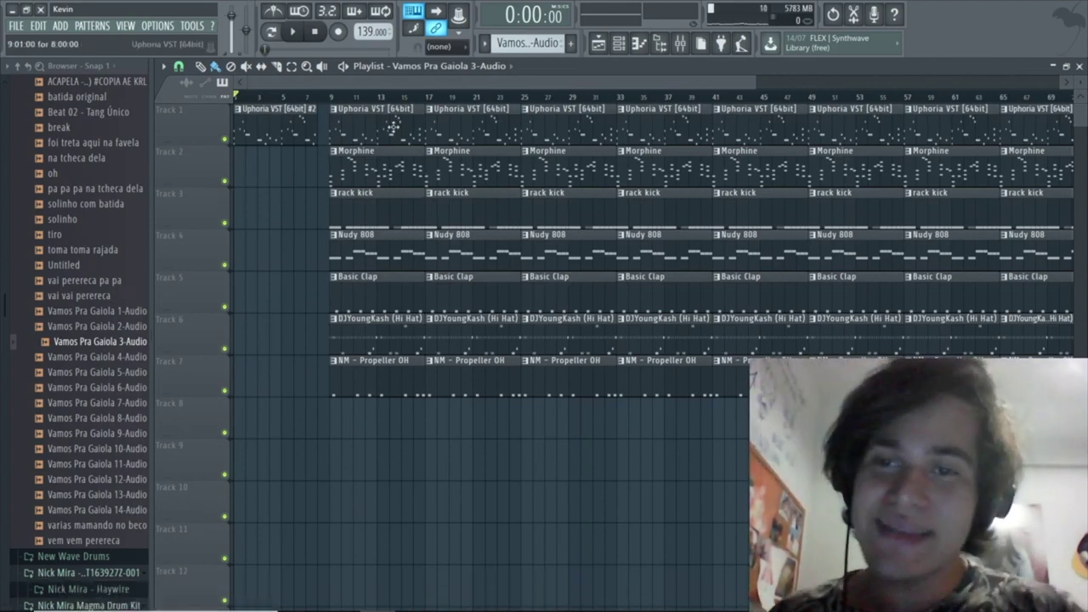
scroll(289, 128, "up", 3)
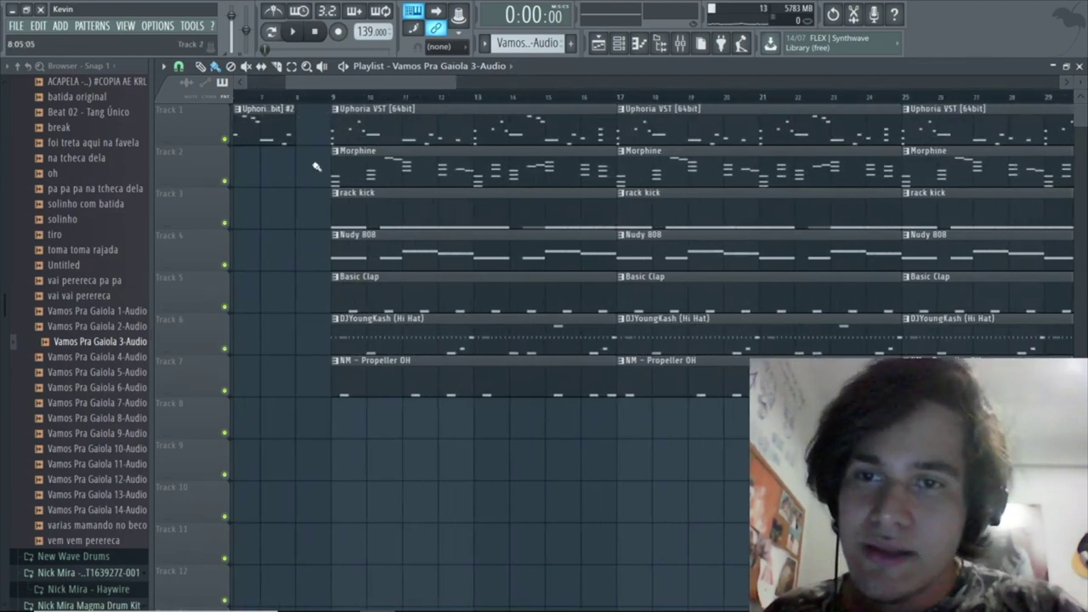
scroll(357, 213, "down", 5)
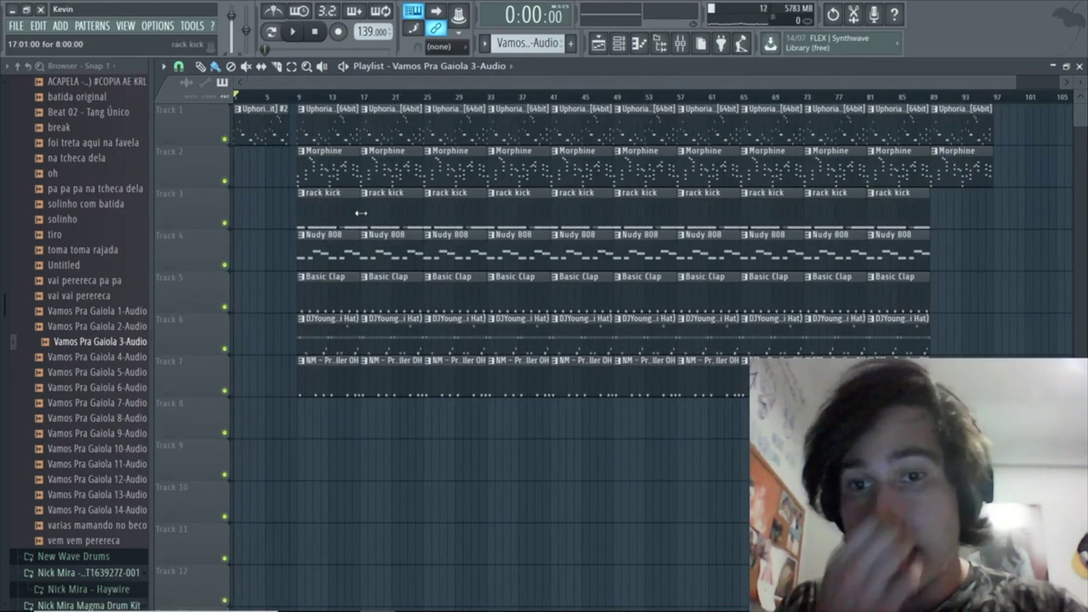
scroll(317, 125, "up", 3)
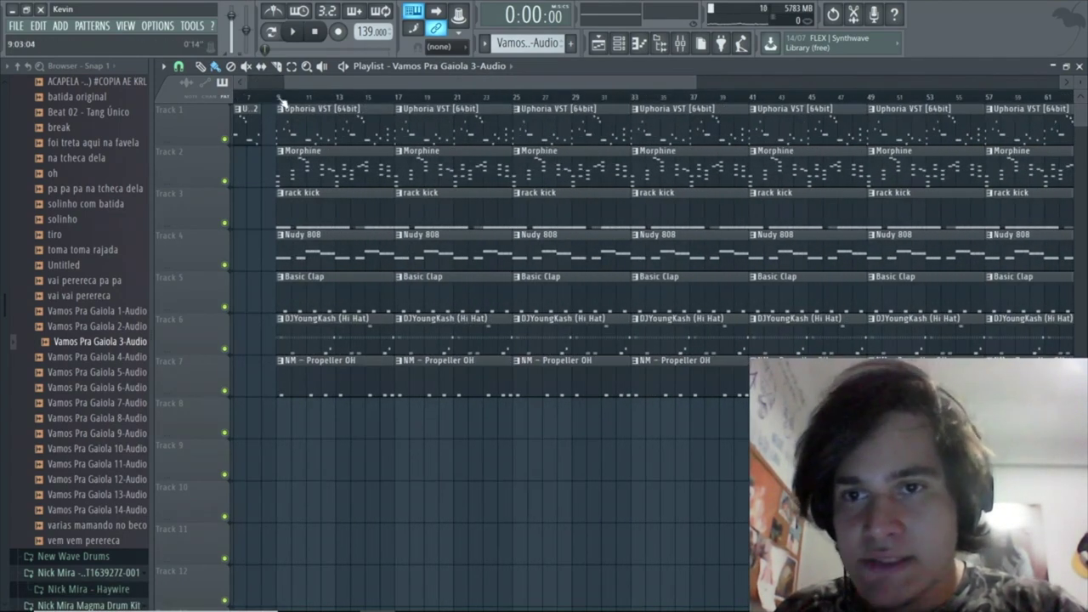
- Mark bars 9 to 25 as the playback range and make the Morphine clip at bar 17 a unique pattern
left_click_drag(281, 99, 510, 113)
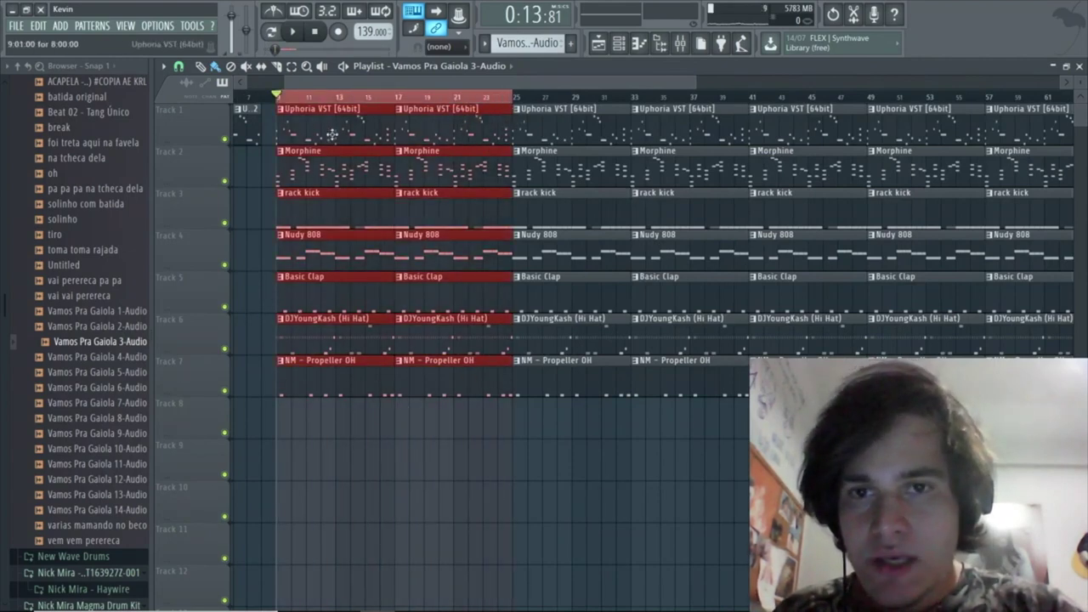
scroll(331, 134, "down", 2)
scroll(408, 127, "up", 3)
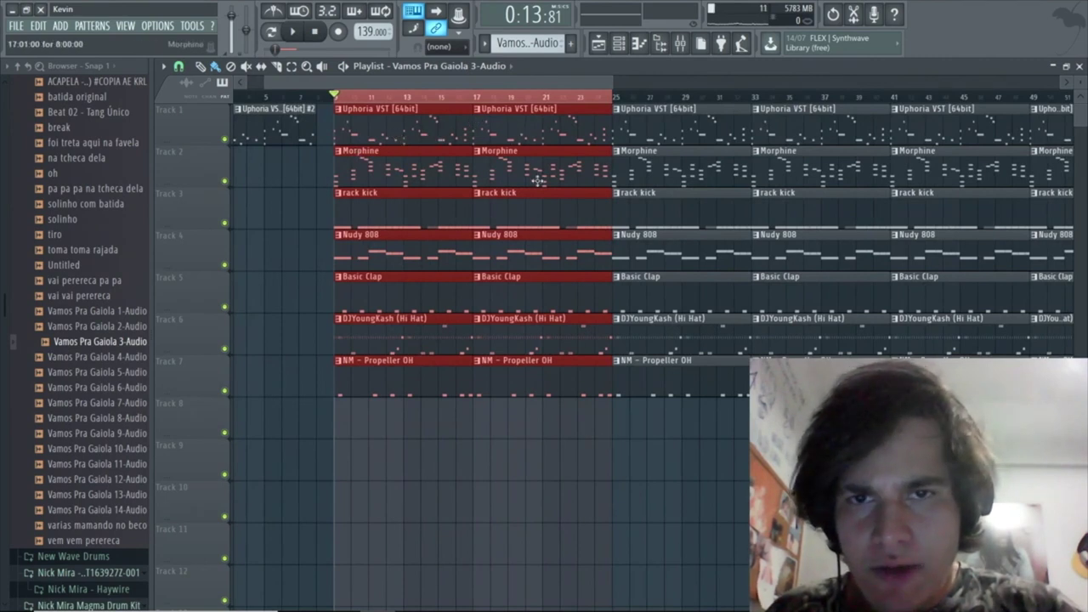
left_click(558, 463)
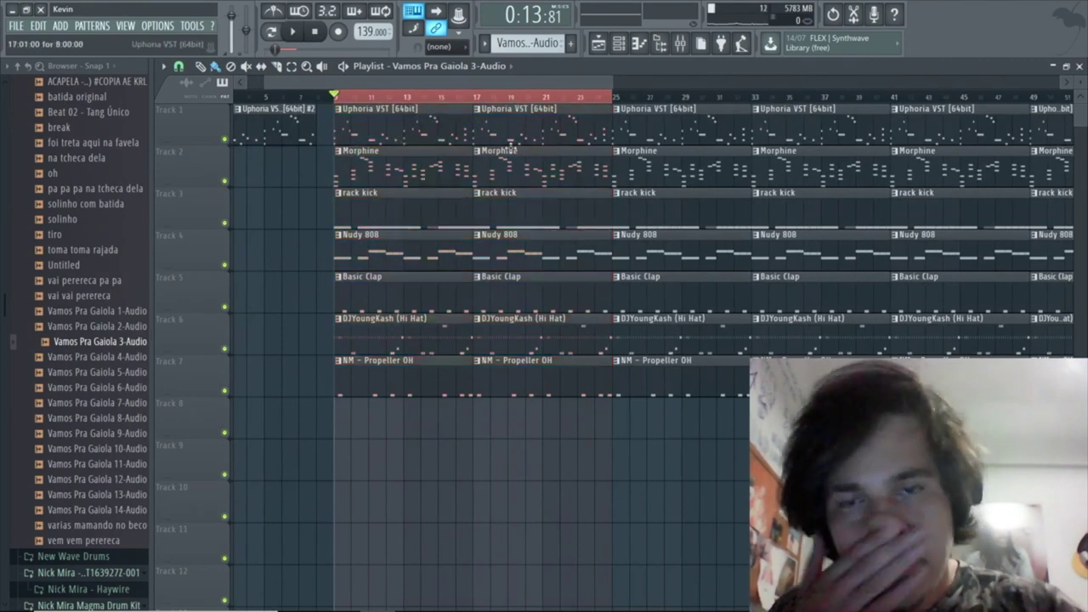
left_click(481, 153)
left_click(511, 227)
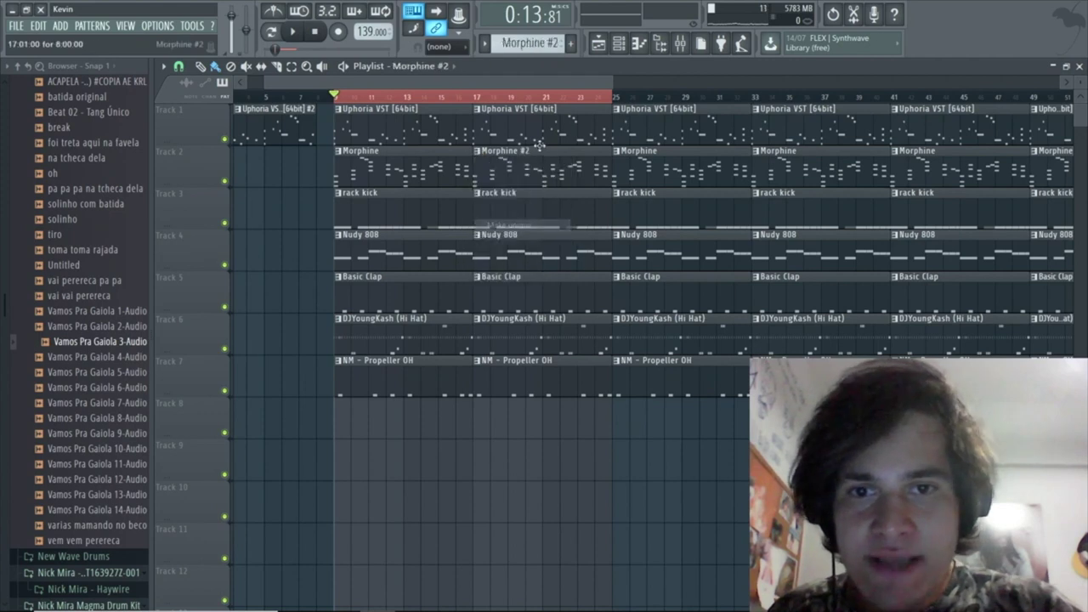
- Transpose the notes of the Morphine #2 pattern up one octave in the piano roll and return to the playlist
double_click(526, 183)
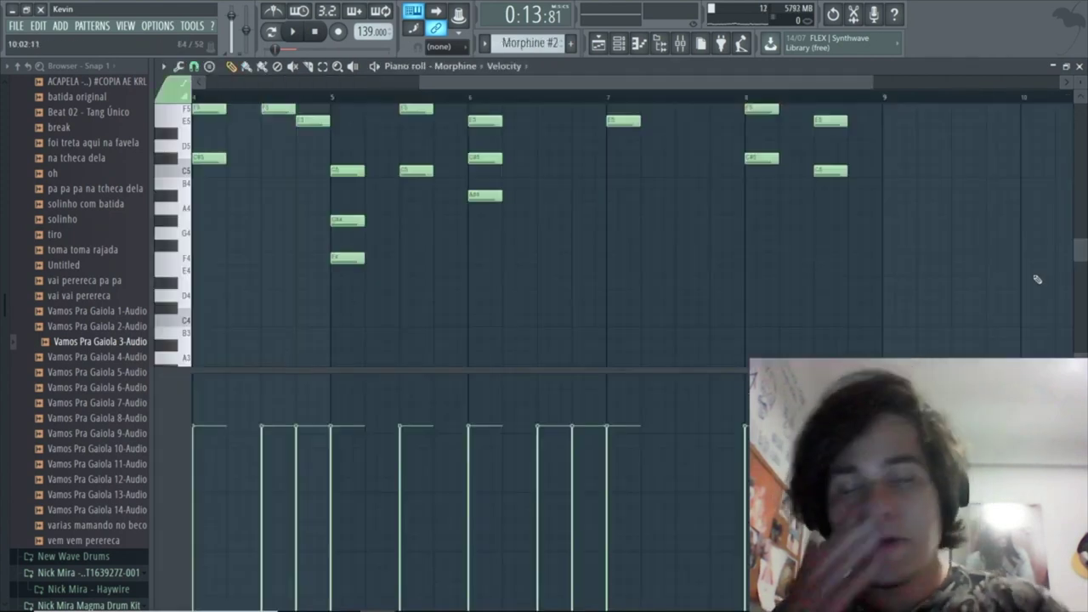
scroll(602, 190, "up", 5)
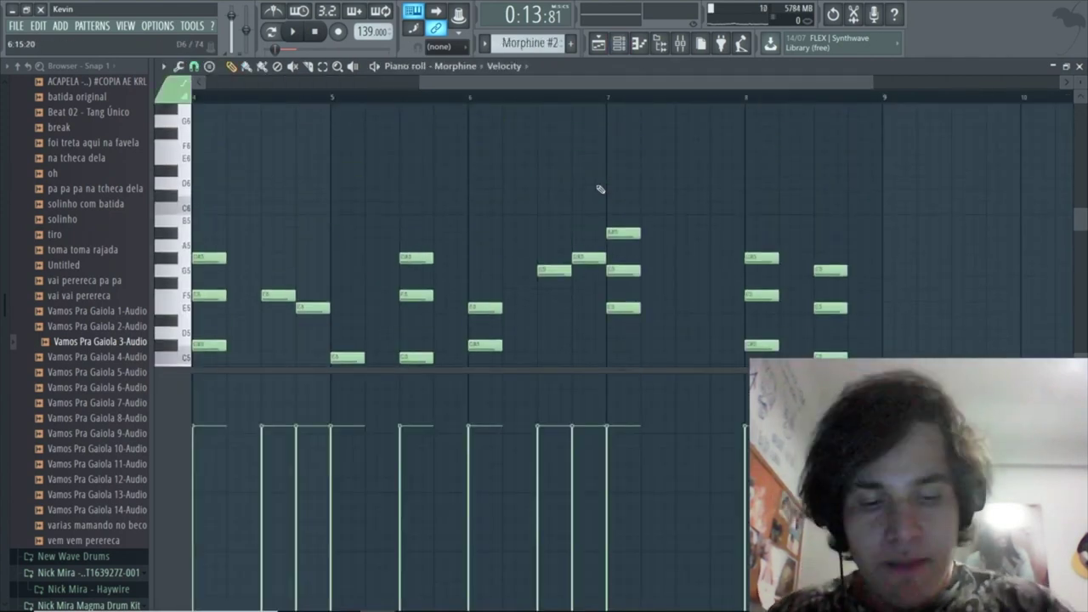
key("ctrl+Up")
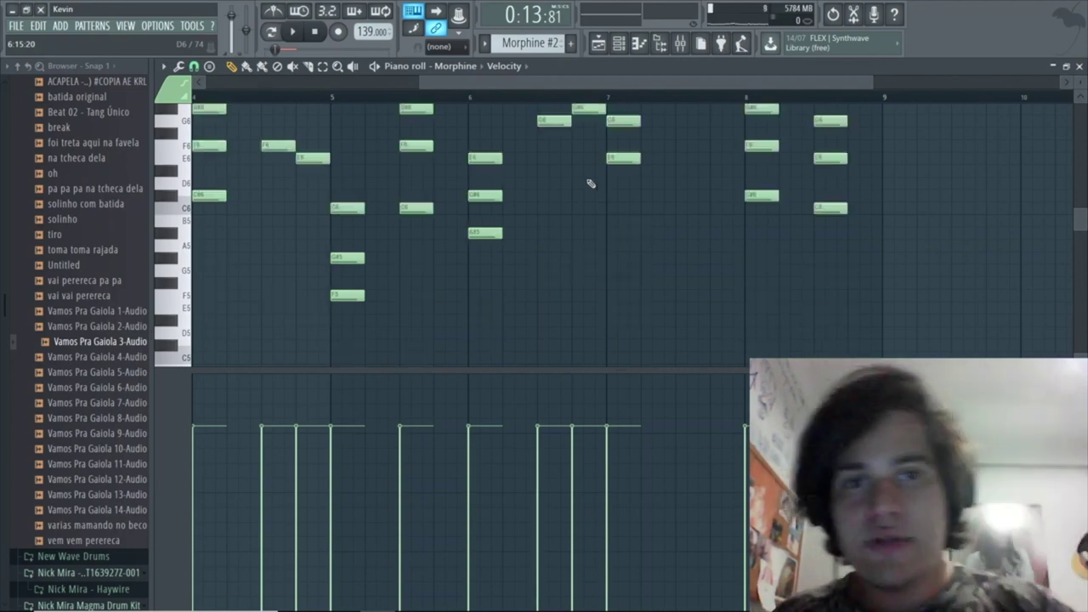
left_click(608, 46)
- Solo Track 2 and listen to the Morphine #2 clip from bar 17
left_click(477, 99)
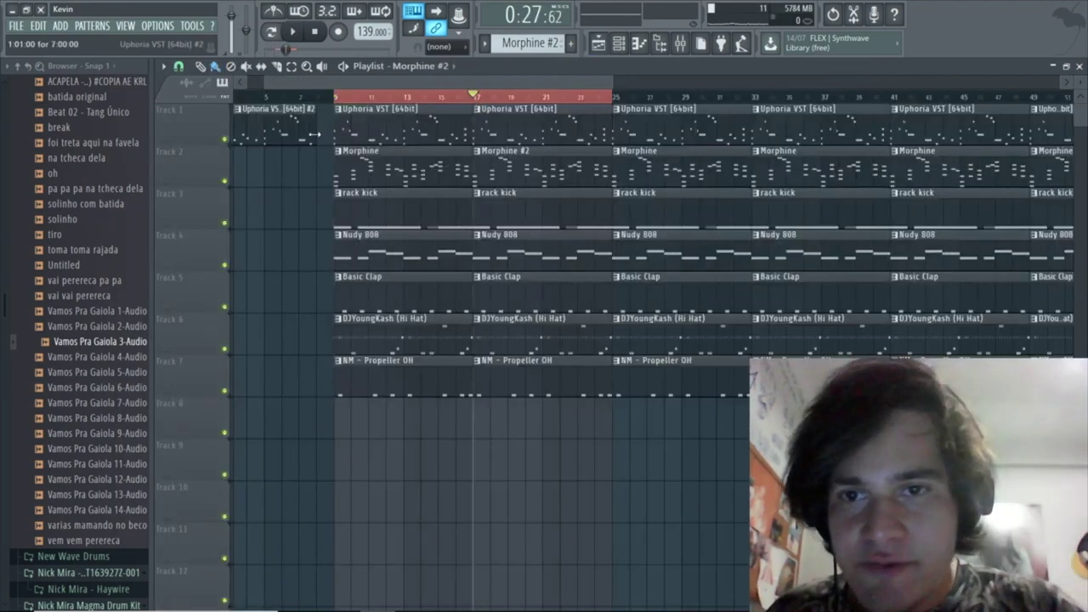
right_click(225, 181)
key("space")
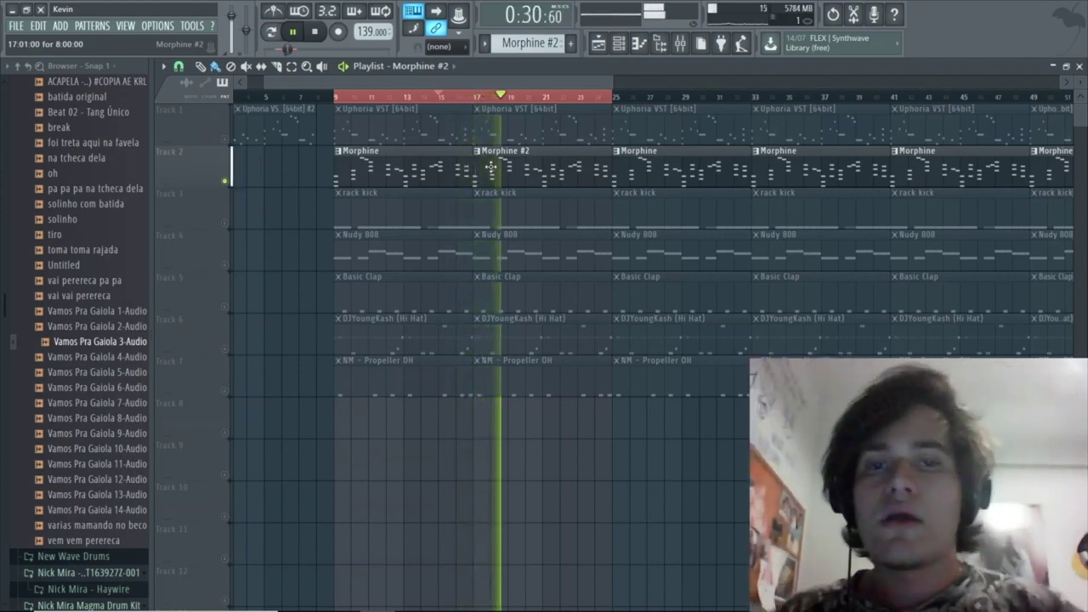
- Inspect all the notes of Morphine #2 in the piano roll and return to the playlist
double_click(488, 174)
scroll(558, 201, "down", 5)
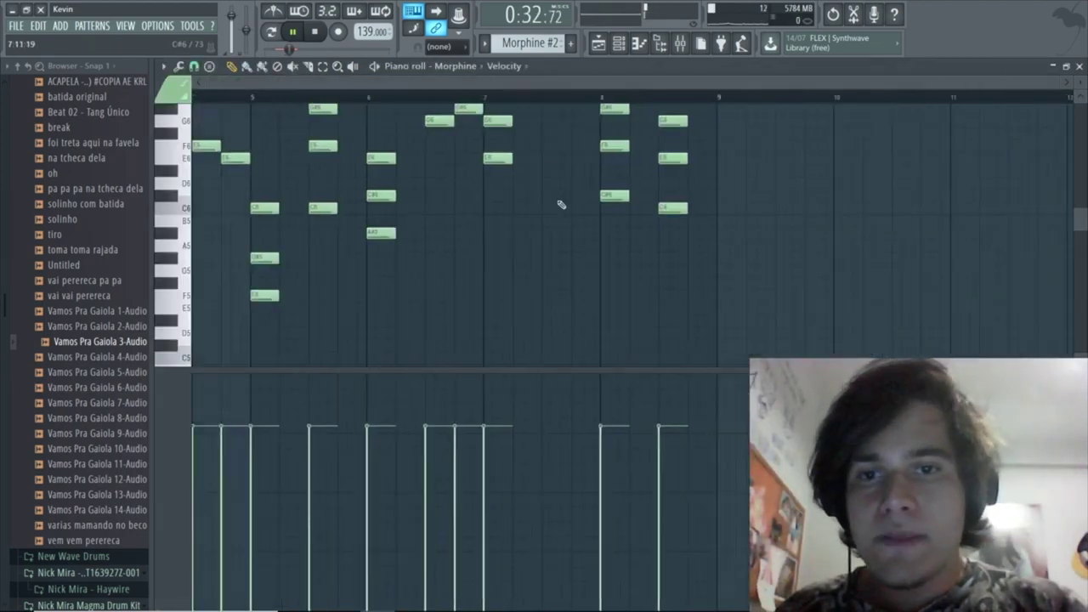
key("ctrl+a")
scroll(363, 306, "up", 6)
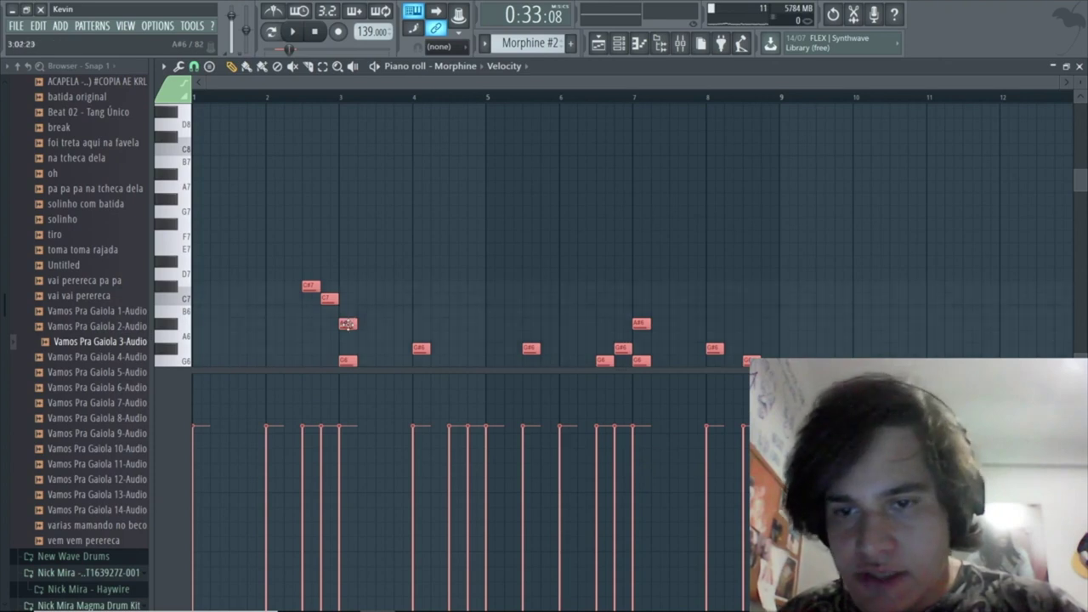
scroll(347, 324, "down", 6)
left_click(599, 42)
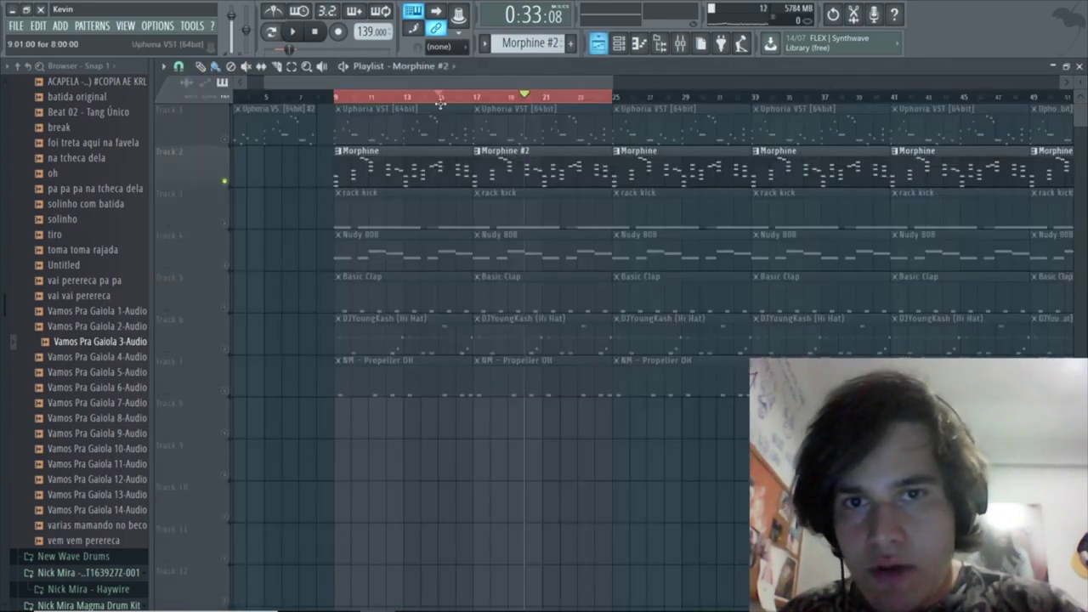
- Listen to the soloed Morphine #2 clip again from bar 17, skipping ahead to about bar 20
left_click(476, 97)
key("space")
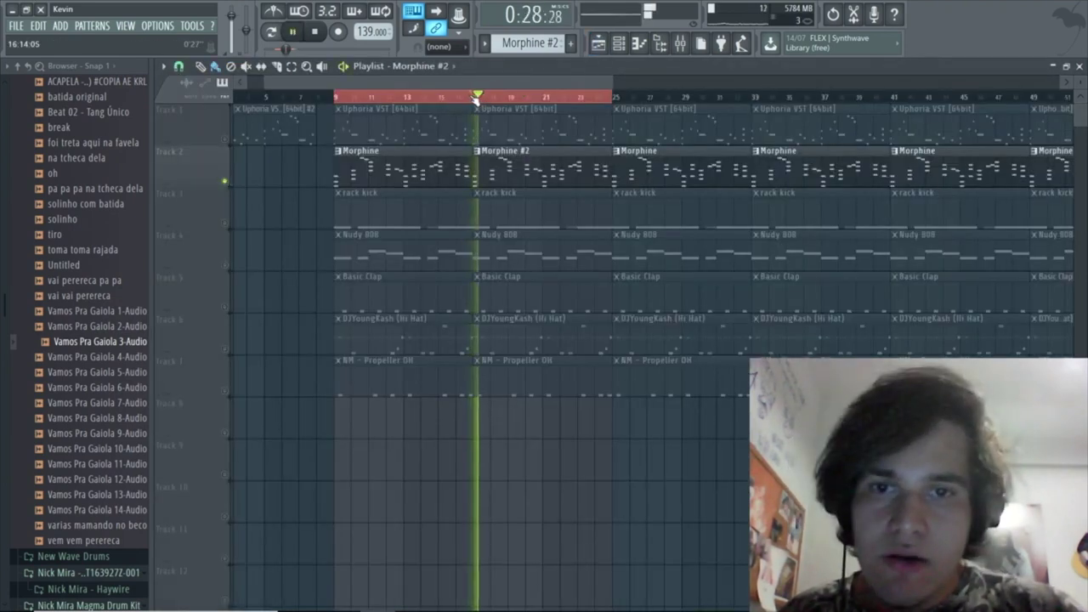
left_click(522, 98)
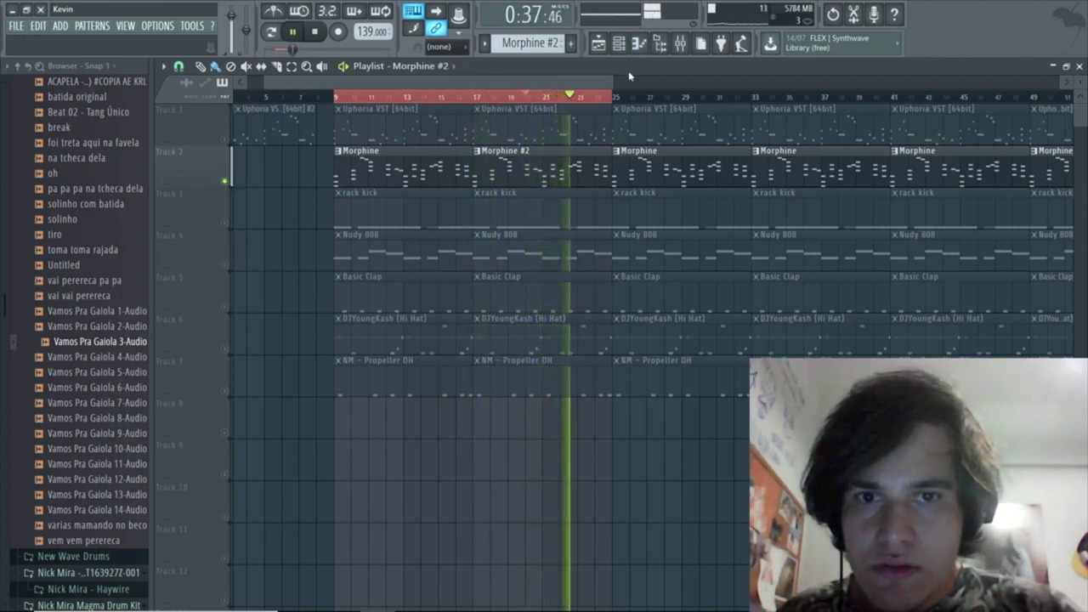
key("space")
- Unsolo Track 2, play the section from bar 9 and remove the Uphoria VST clip at bar 17, leaving the playhead at bar 25
left_click(334, 98)
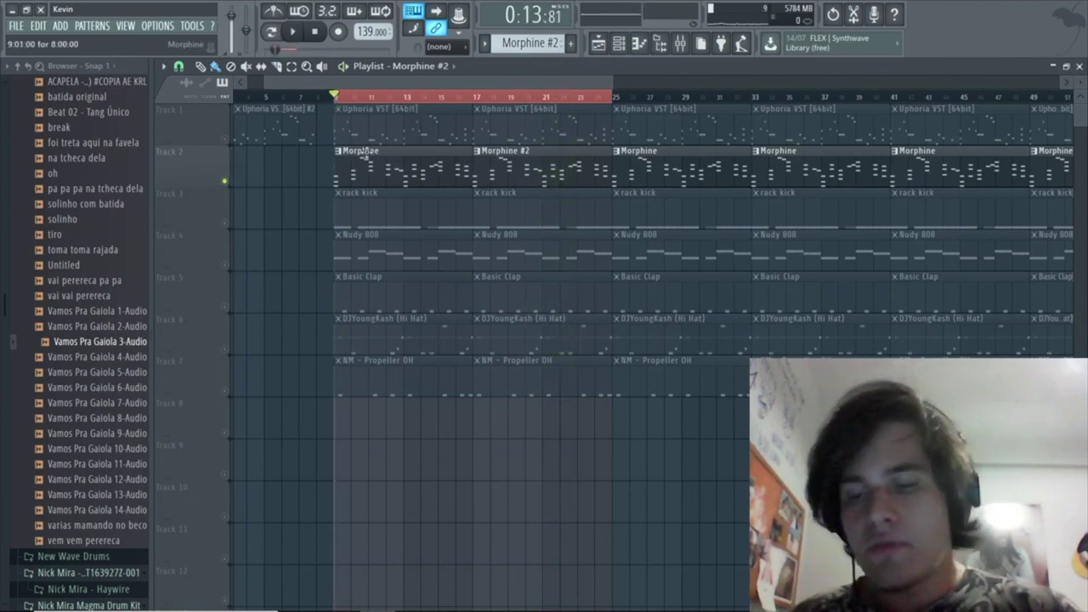
right_click(223, 184)
key("space")
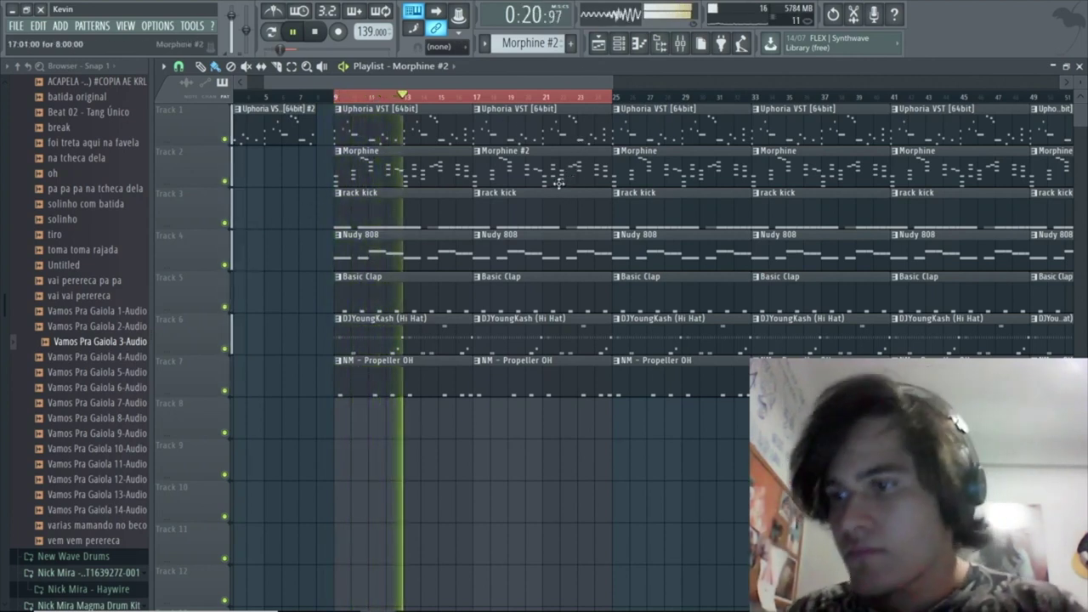
right_click(554, 124)
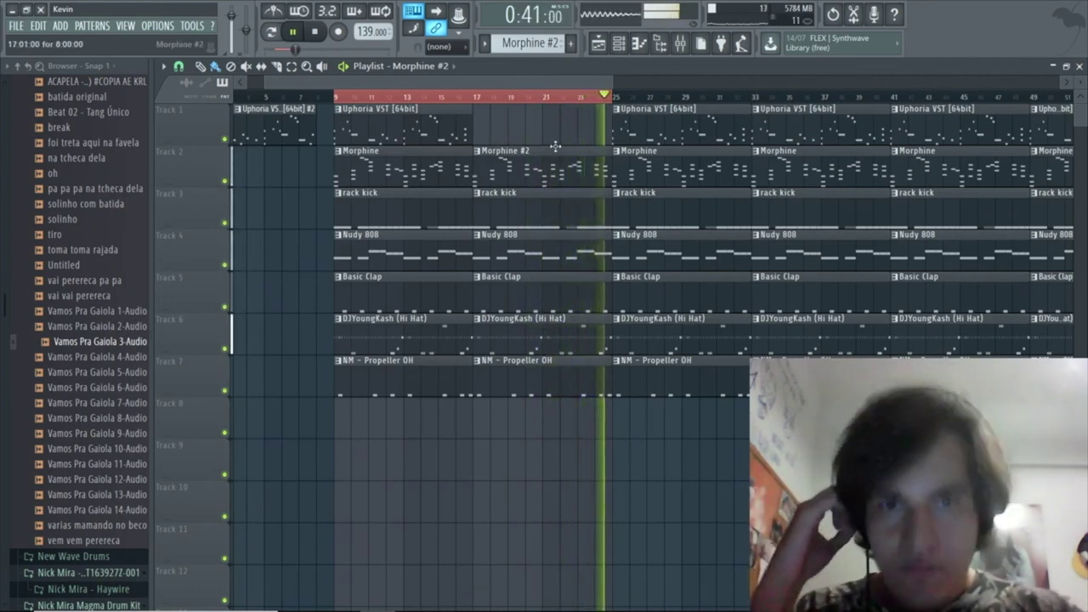
key("space")
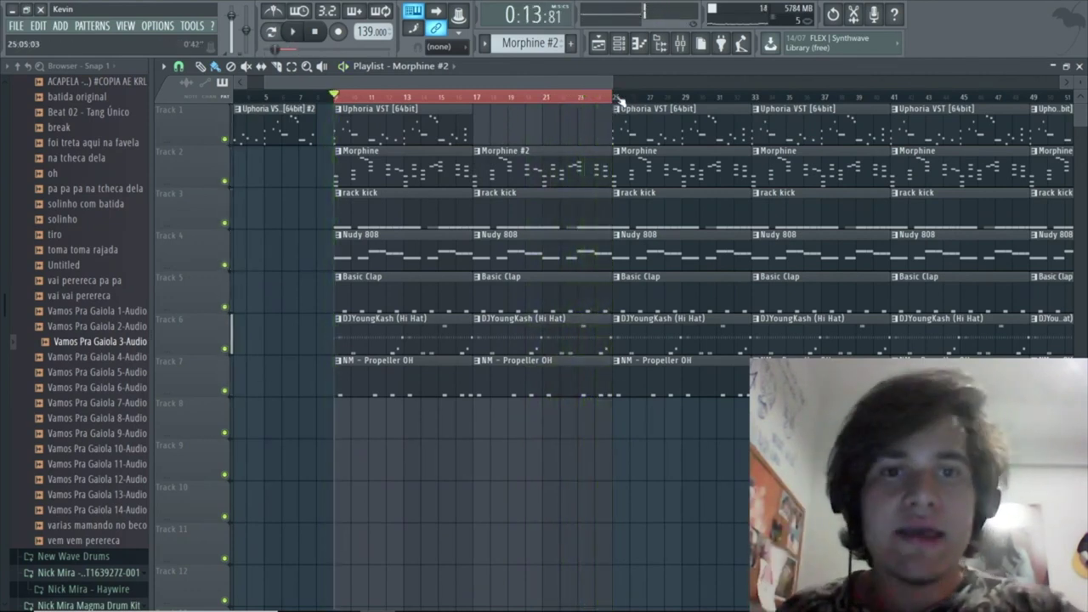
left_click(613, 95)
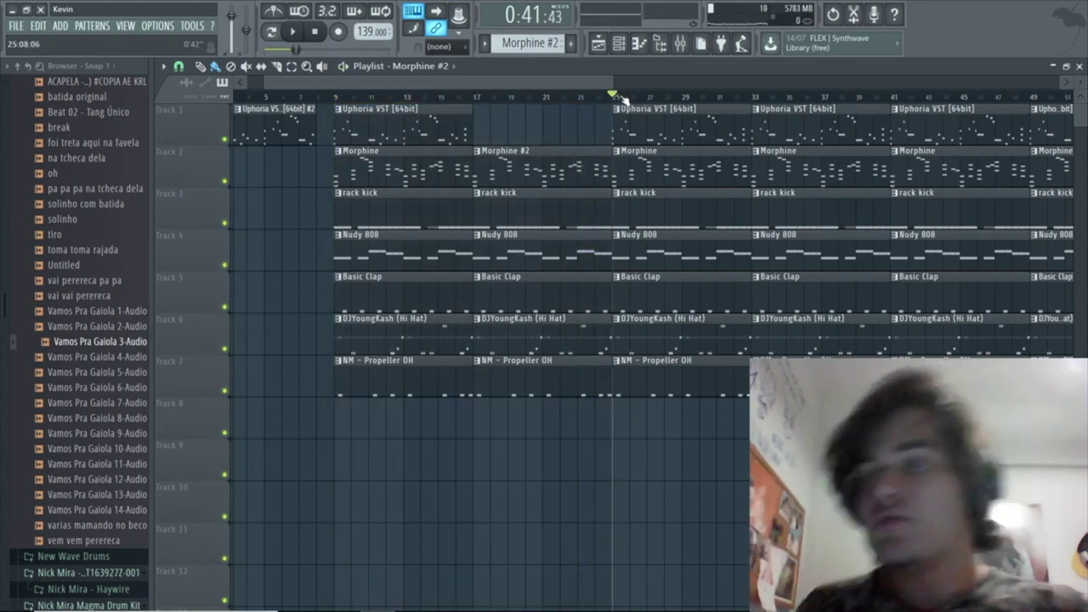
- Remove the rack kick, Nudy 808 and NM - Propeller OH clips at bar 25, and the NM - Propeller OH clip at bar 9
right_click(644, 260)
right_click(636, 214)
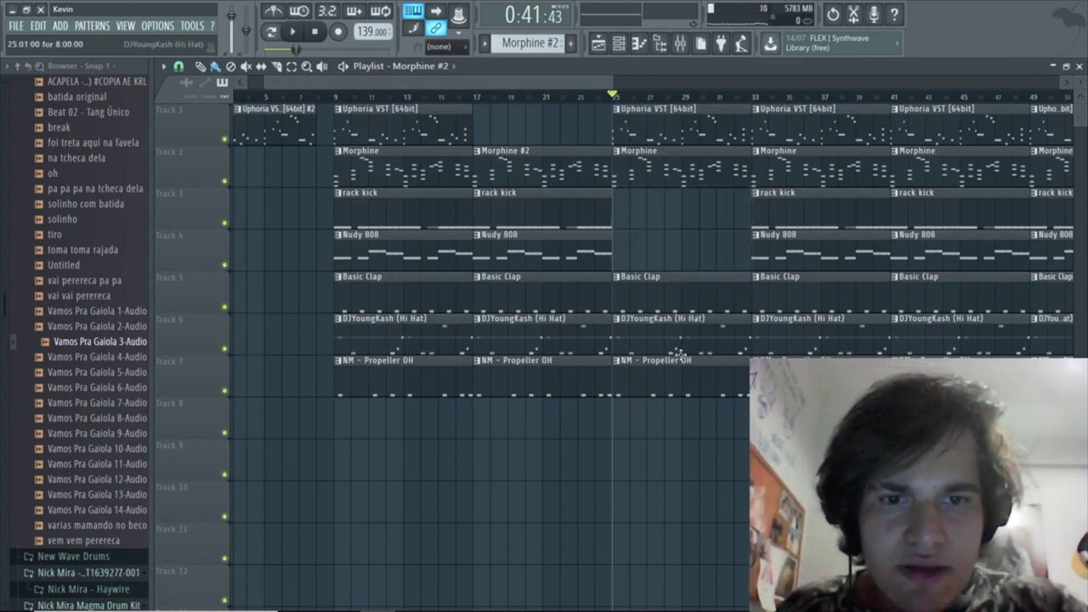
right_click(680, 382)
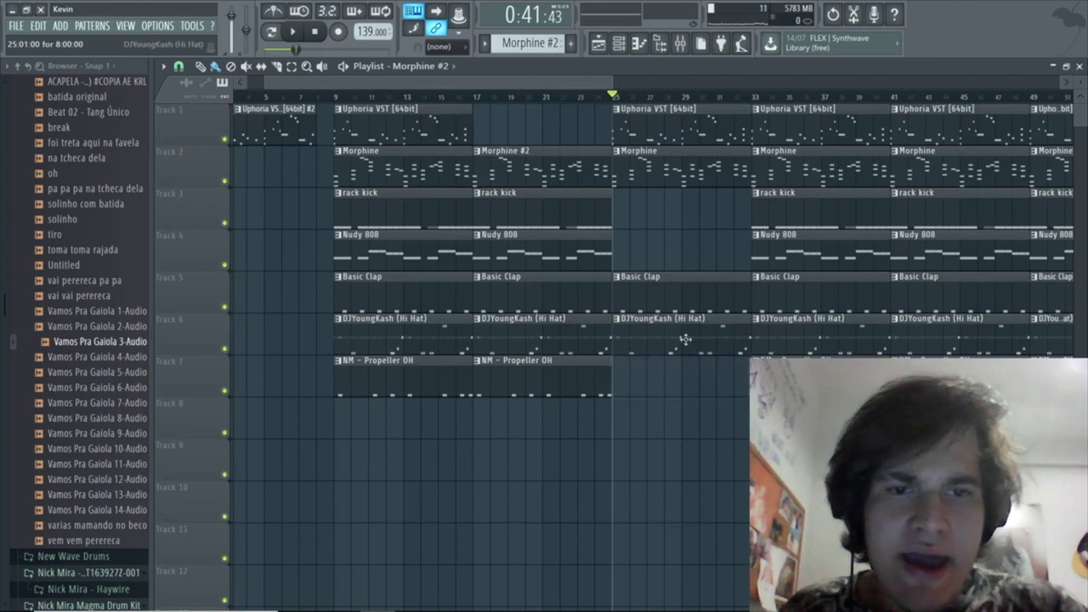
right_click(419, 391)
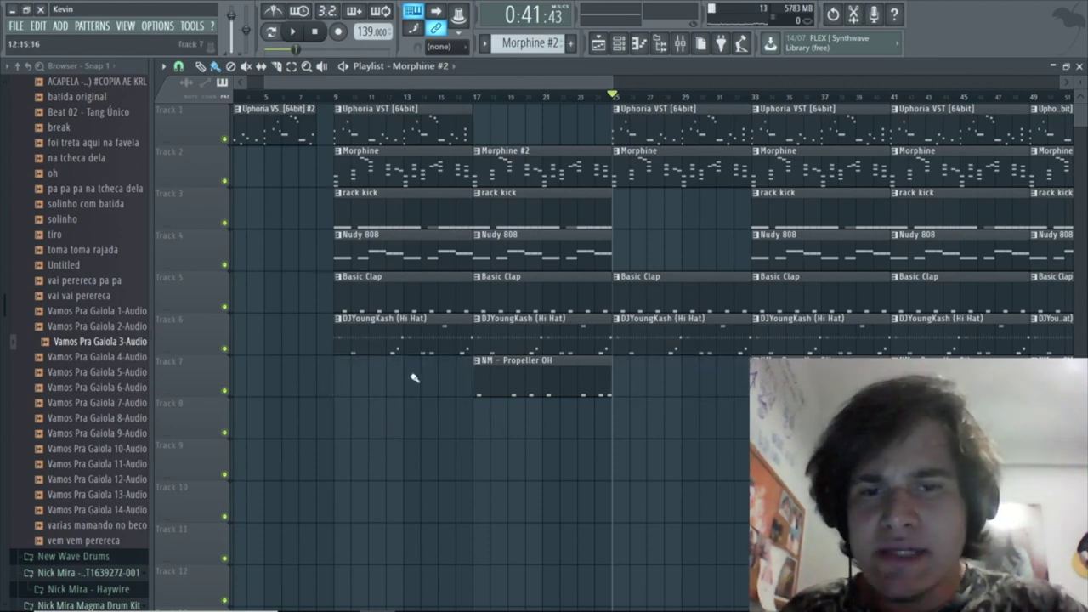
- Highlight bars 25 to 41, remove the Nudy 808 clip at bar 33 and shorten the rack kick clip there to about four bars
scroll(675, 214, "right", 10)
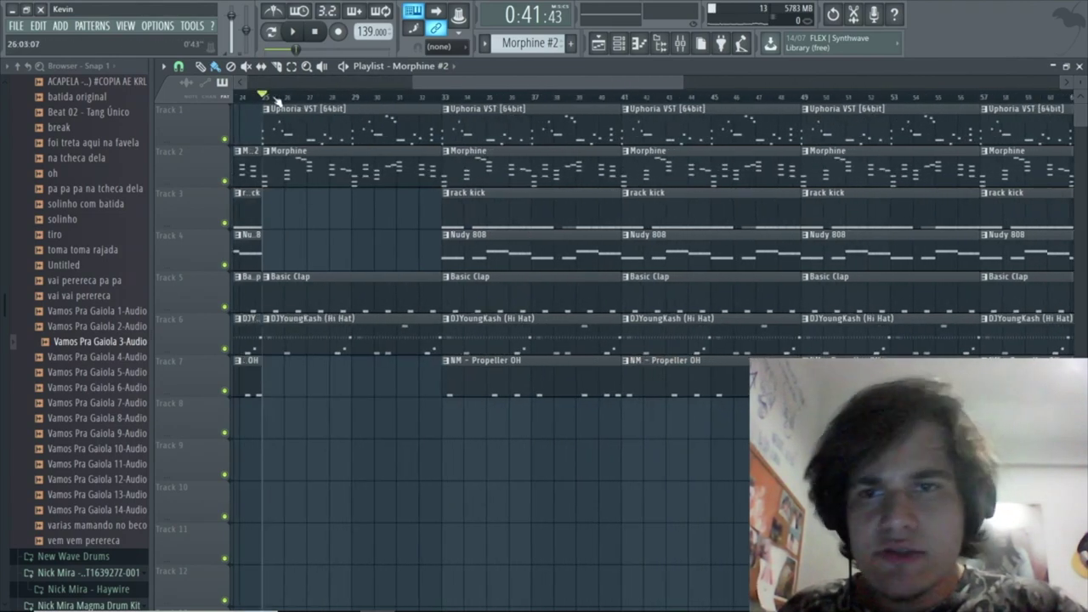
left_click_drag(264, 96, 623, 96)
scroll(621, 119, "down", 3)
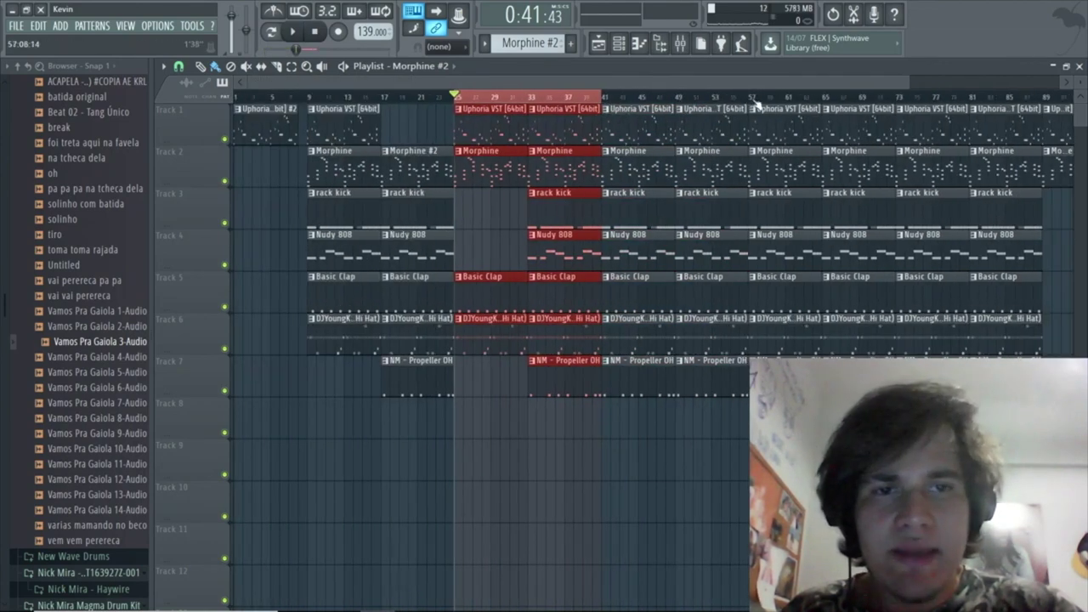
scroll(581, 201, "up", 5)
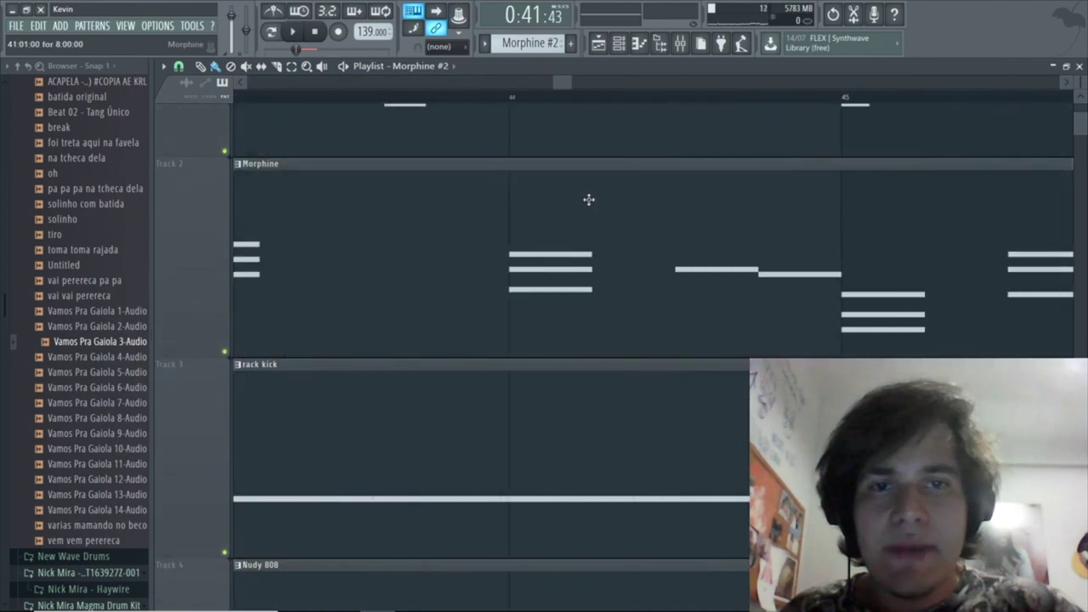
scroll(587, 199, "down", 3)
scroll(424, 207, "down", 6)
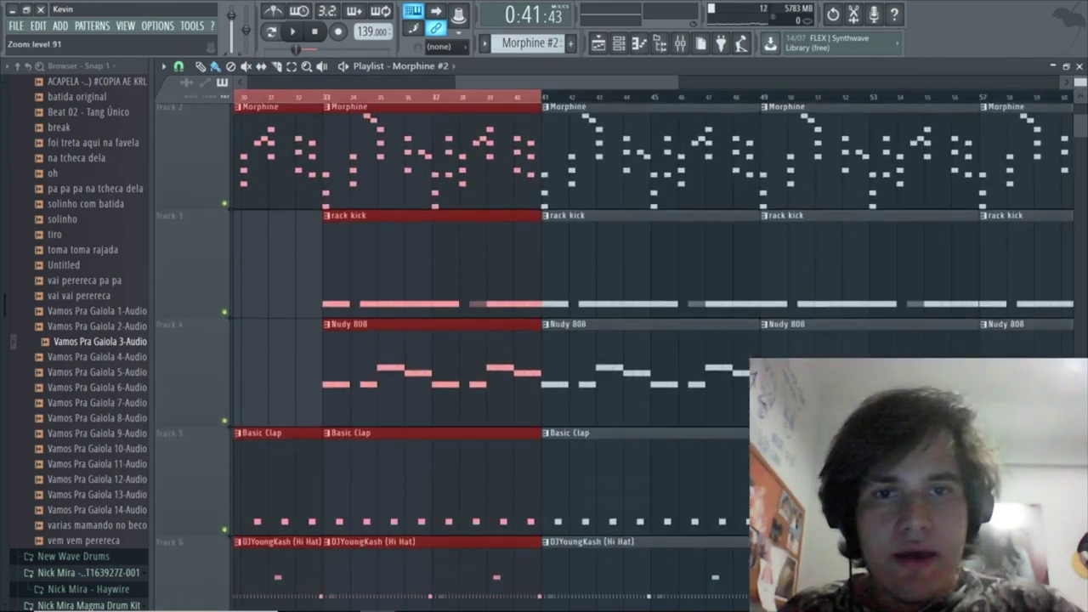
scroll(424, 206, "up", 3)
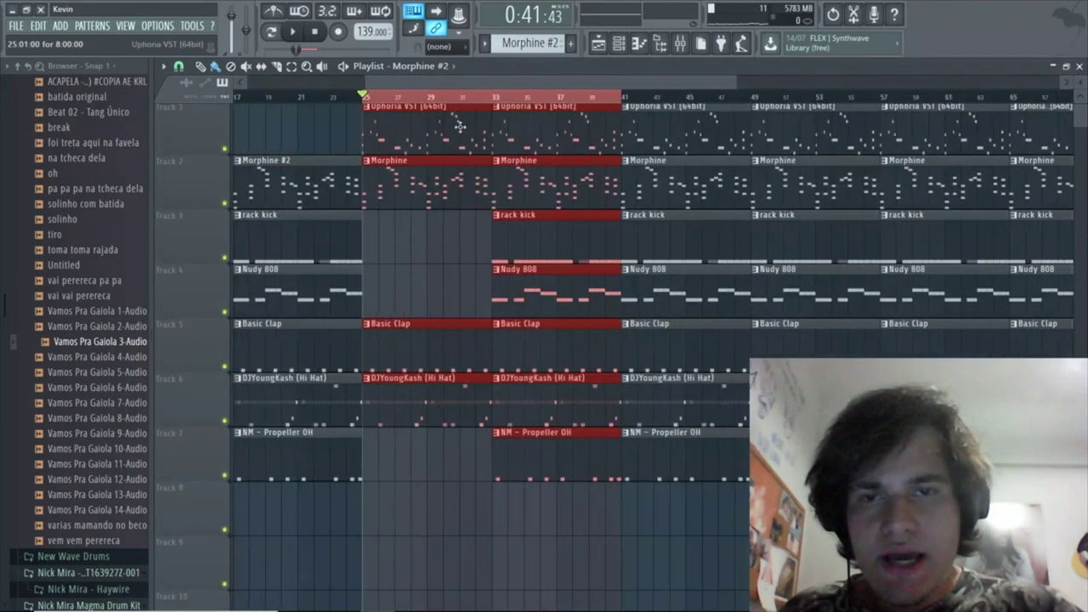
right_click(547, 298)
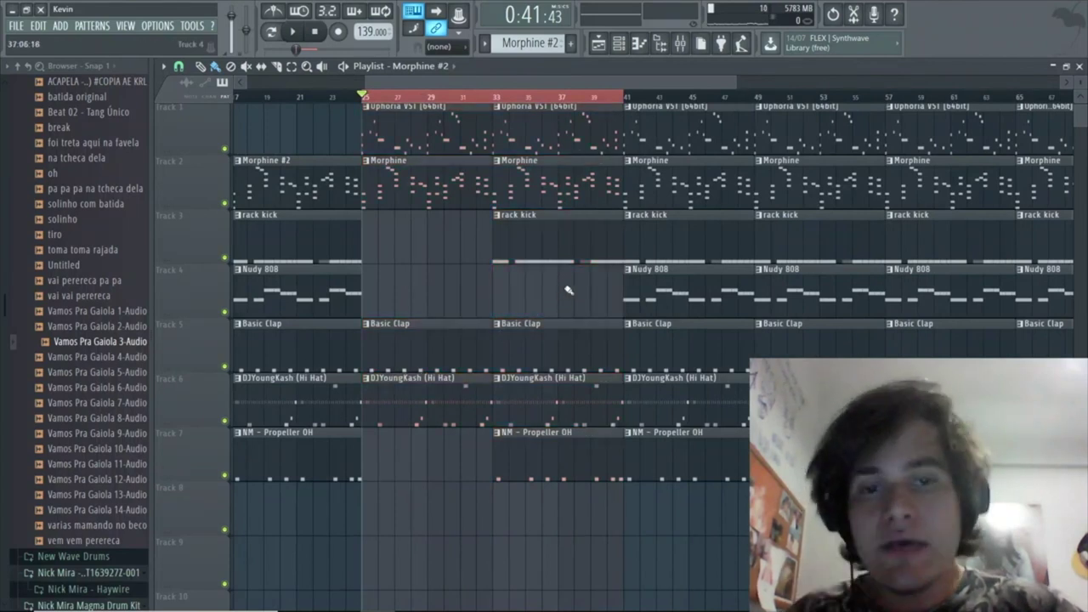
left_click_drag(617, 250, 544, 254)
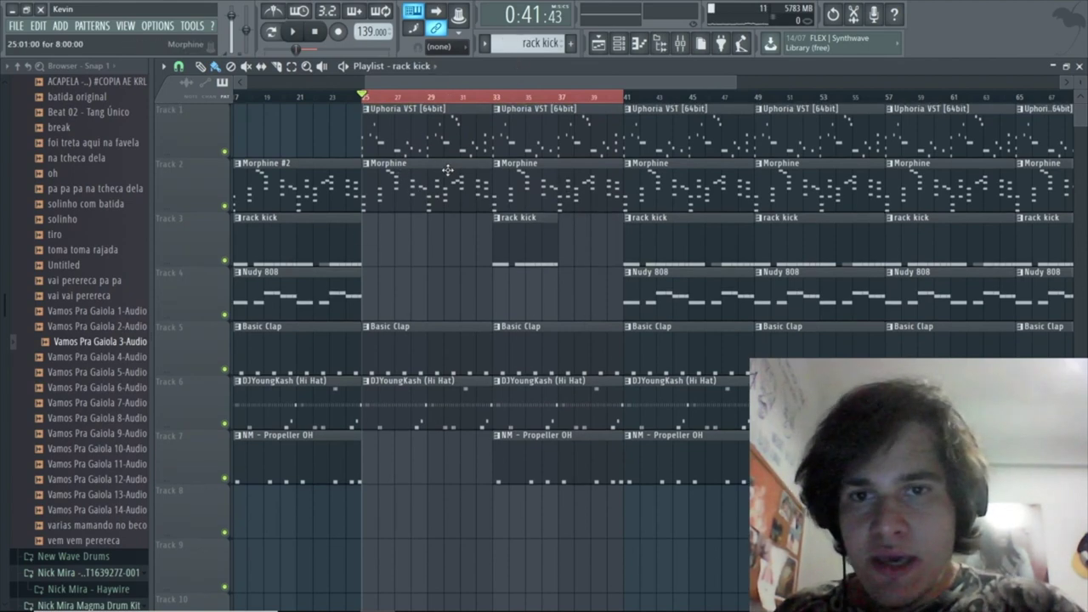
- Replace the Uphoria VST clip at bar 33 with the Uphoria VST #2 pattern from the intro
scroll(355, 245, "down", 4)
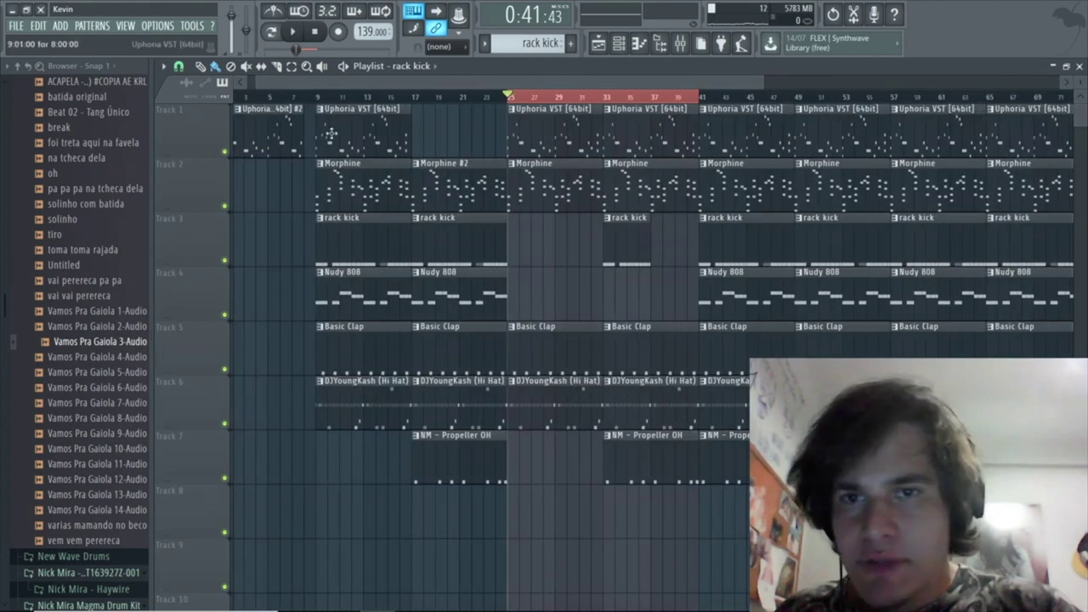
left_click(423, 74)
left_click(251, 113)
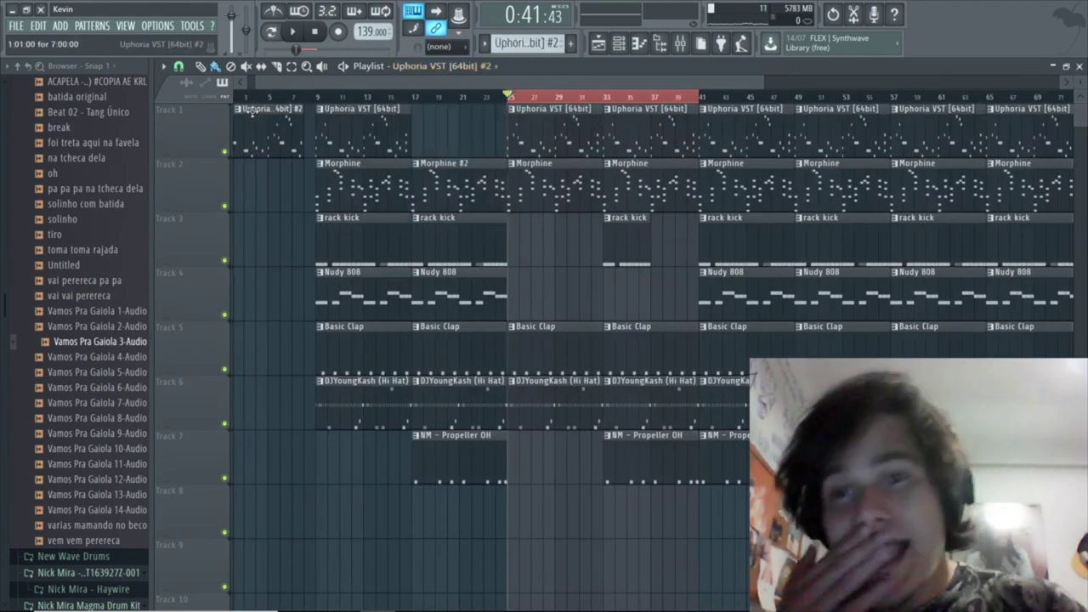
key("space")
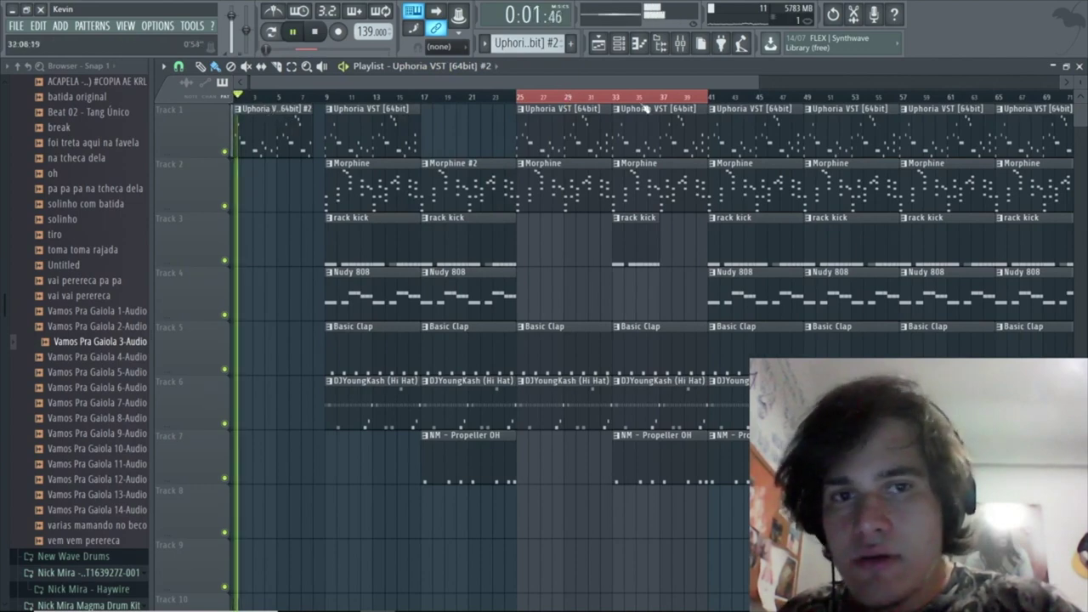
key("space")
right_click(663, 142)
left_click(663, 136)
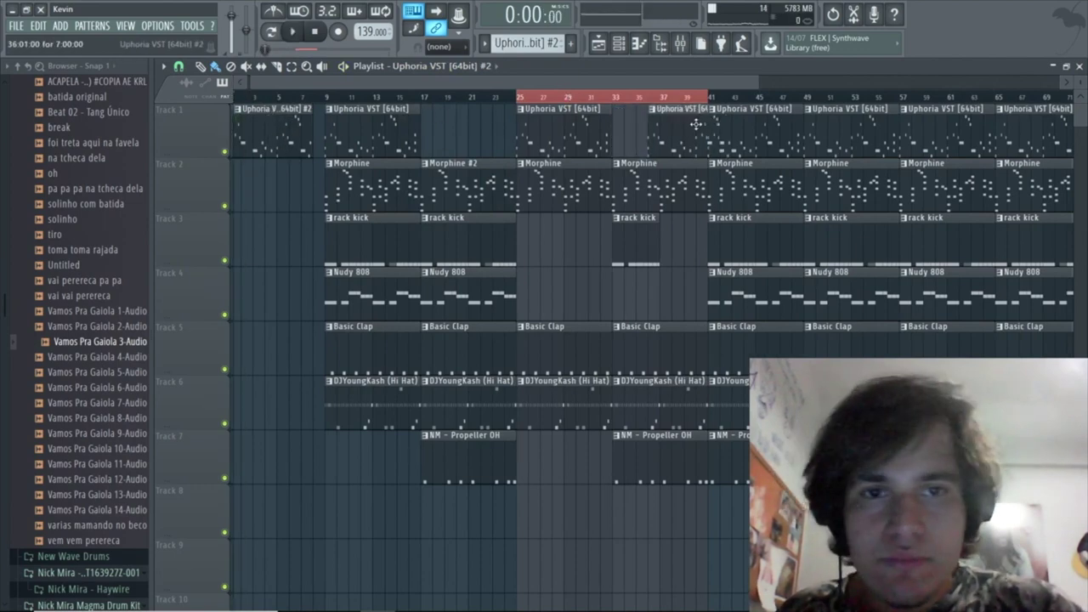
- Delete all clips on every track from bar 41 onward
scroll(788, 132, "down", 2)
left_click_drag(1037, 593, 584, 100)
key("Delete")
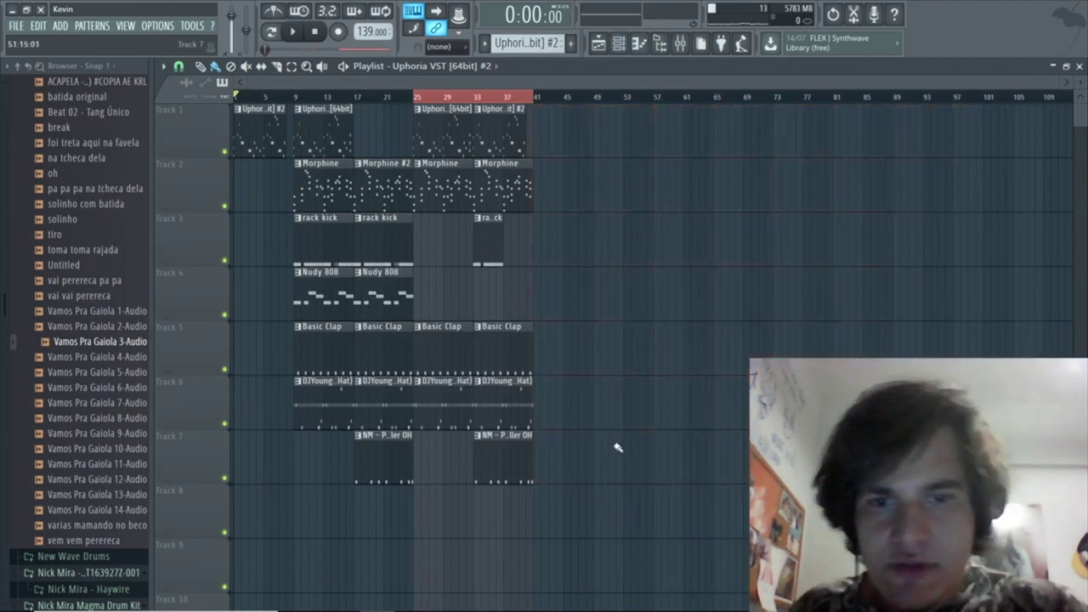
- Duplicate the whole bar 9 to 41 arrangement so that it repeats from bar 41, and clear the selection
left_click_drag(610, 483, 388, 80)
key("ctrl+b")
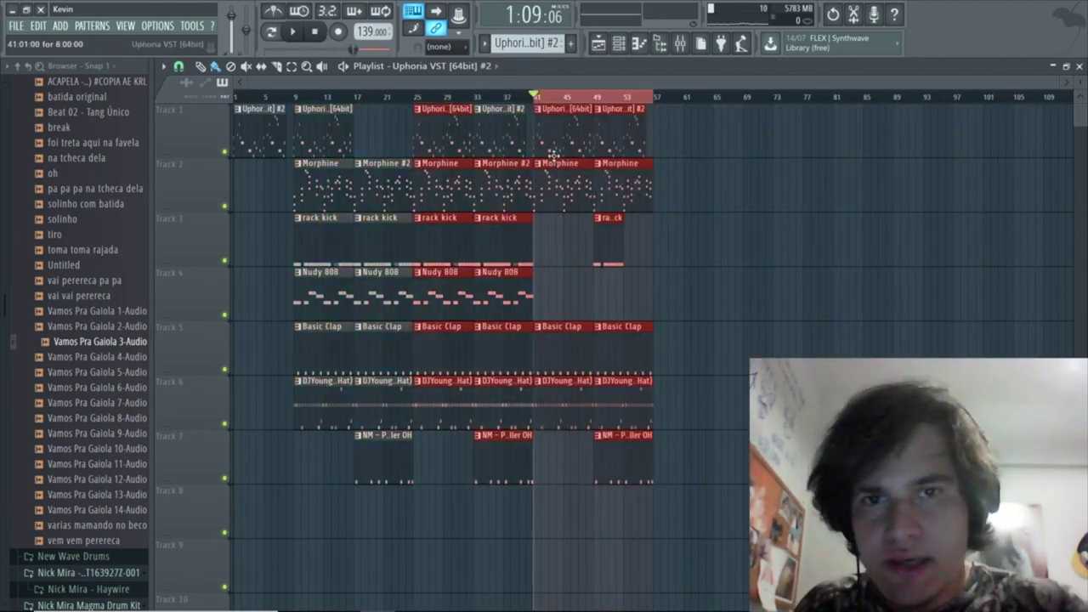
left_click_drag(553, 155, 680, 136)
key("space")
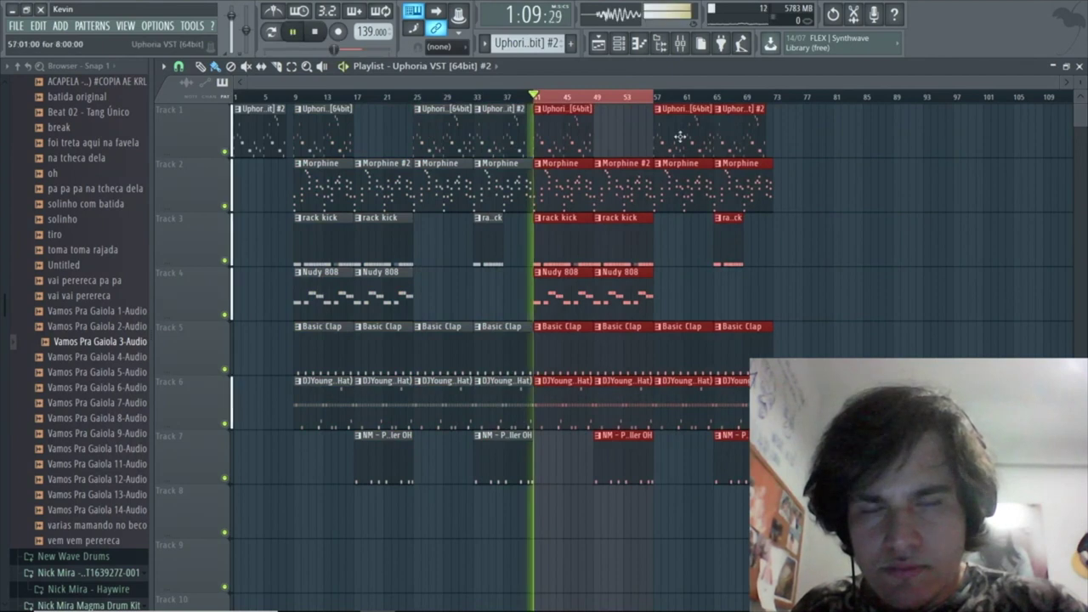
key("space")
left_click(636, 145)
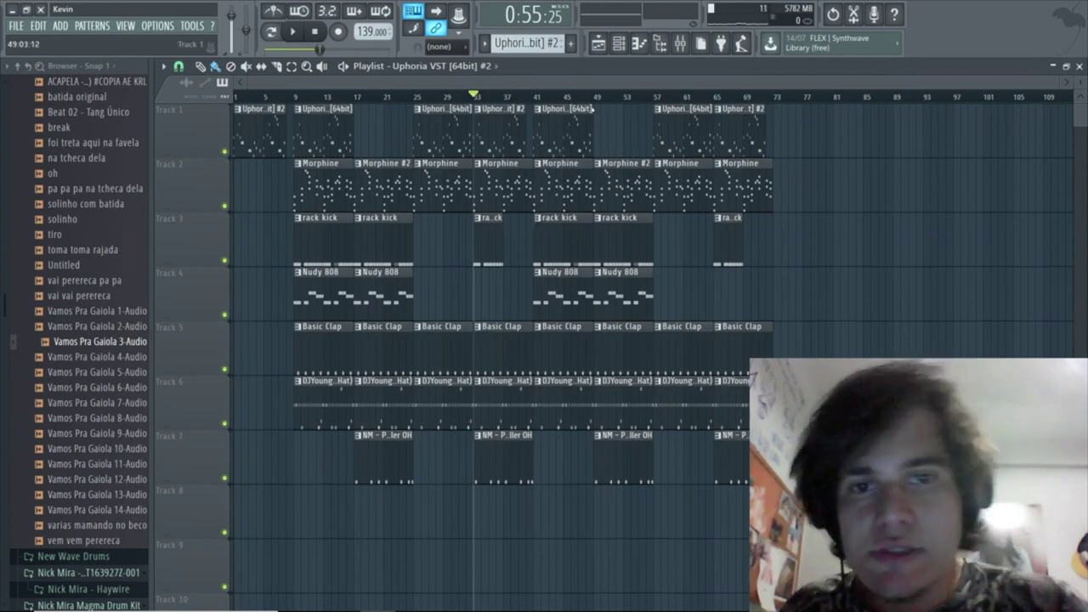
- Copy an Uphoria VST clip and a Morphine clip to bar 73 as a melody-only outro
scroll(358, 82, "right", 2)
scroll(480, 191, "up", 3)
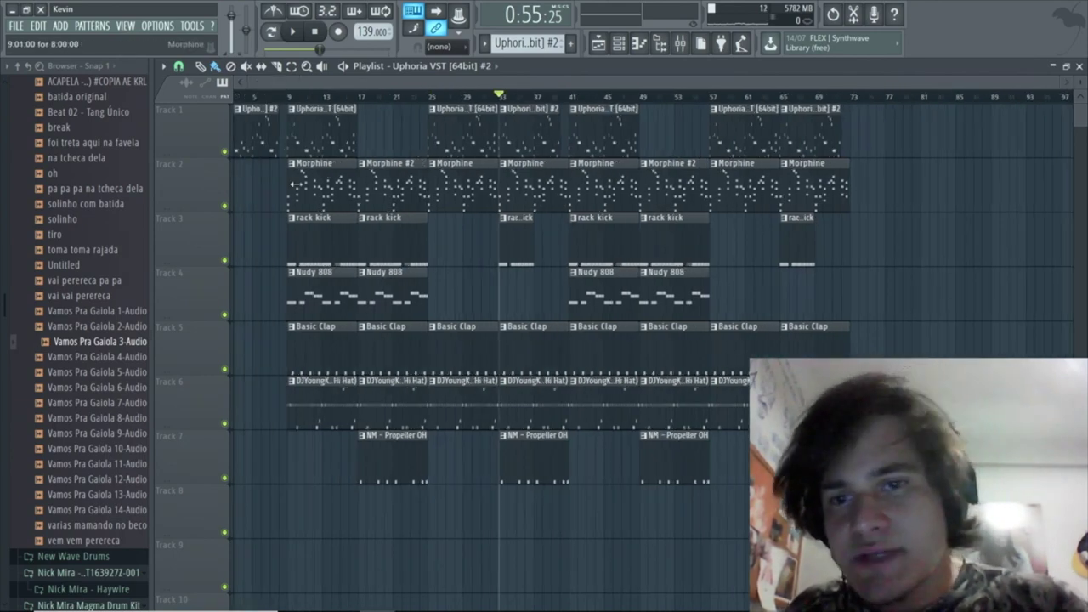
scroll(809, 157, "down", 3)
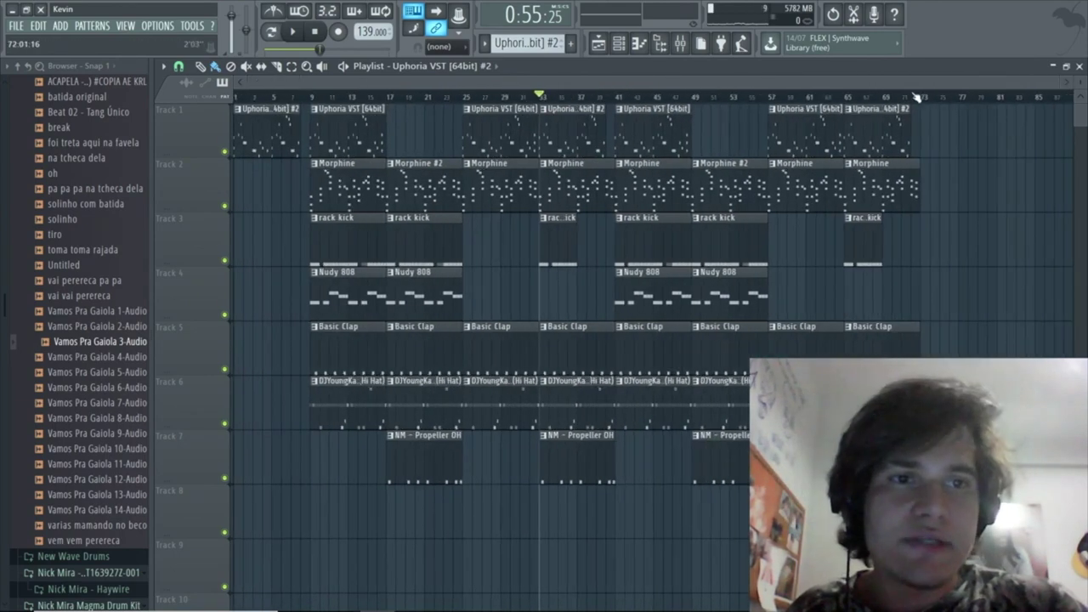
left_click(908, 98)
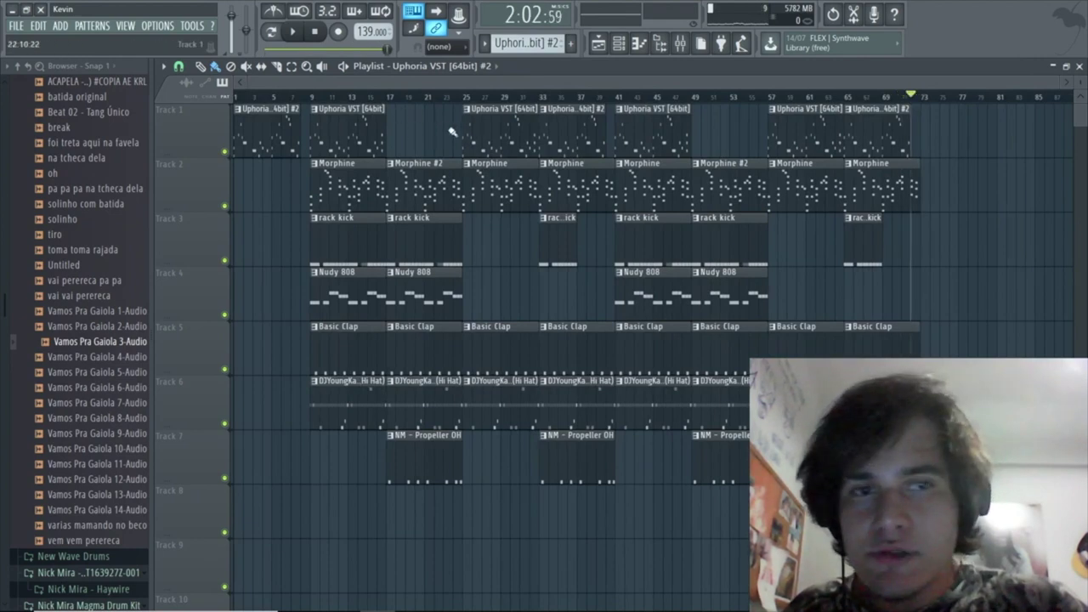
left_click_drag(524, 126, 982, 124)
left_click_drag(899, 184, 980, 184)
left_click(928, 96)
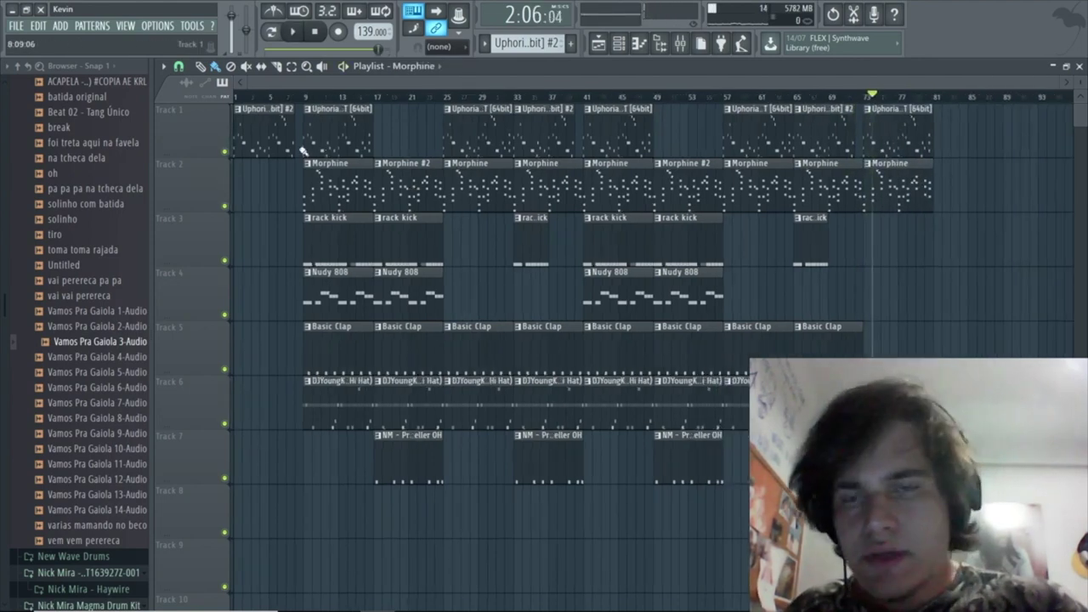
- Lower the Basic Clap fader in the mixer while playing from bar 25, and return to the playlist
key("F9")
key("space")
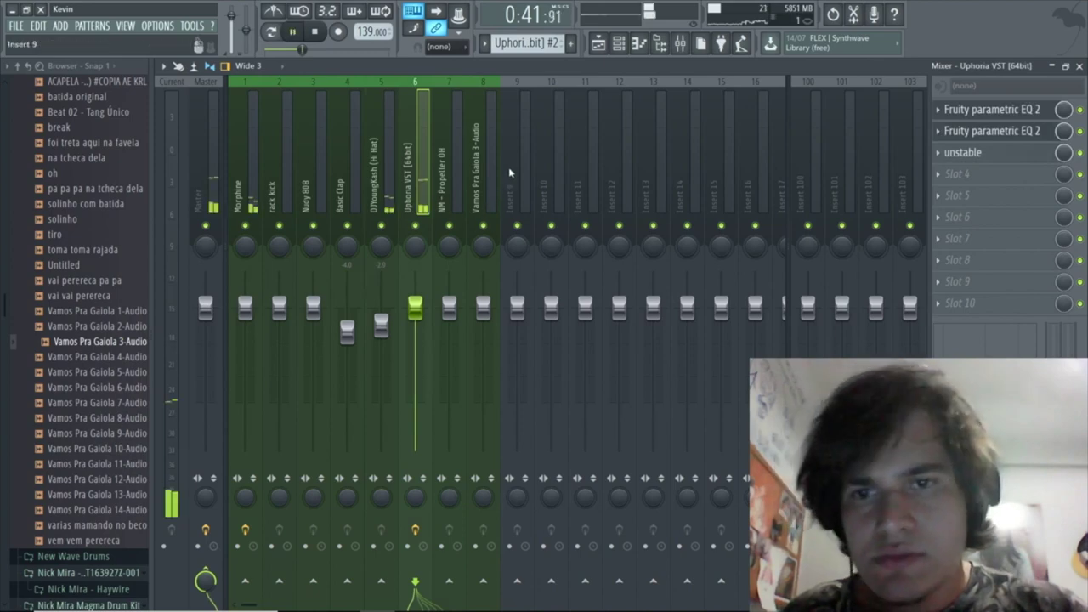
left_click_drag(349, 331, 355, 354)
left_click(597, 43)
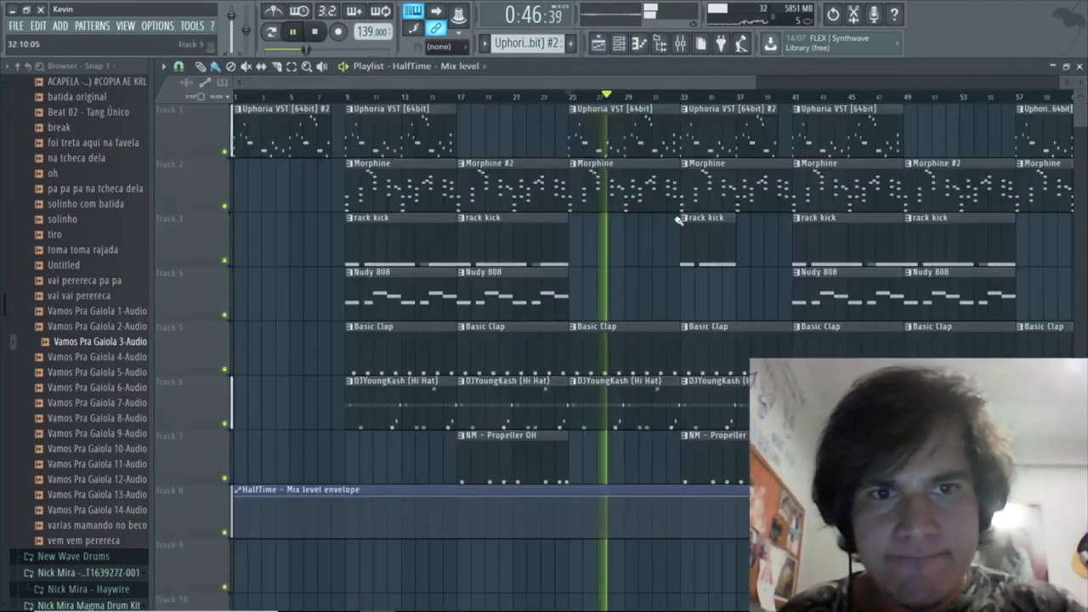
key("space")
scroll(468, 142, "up", 2)
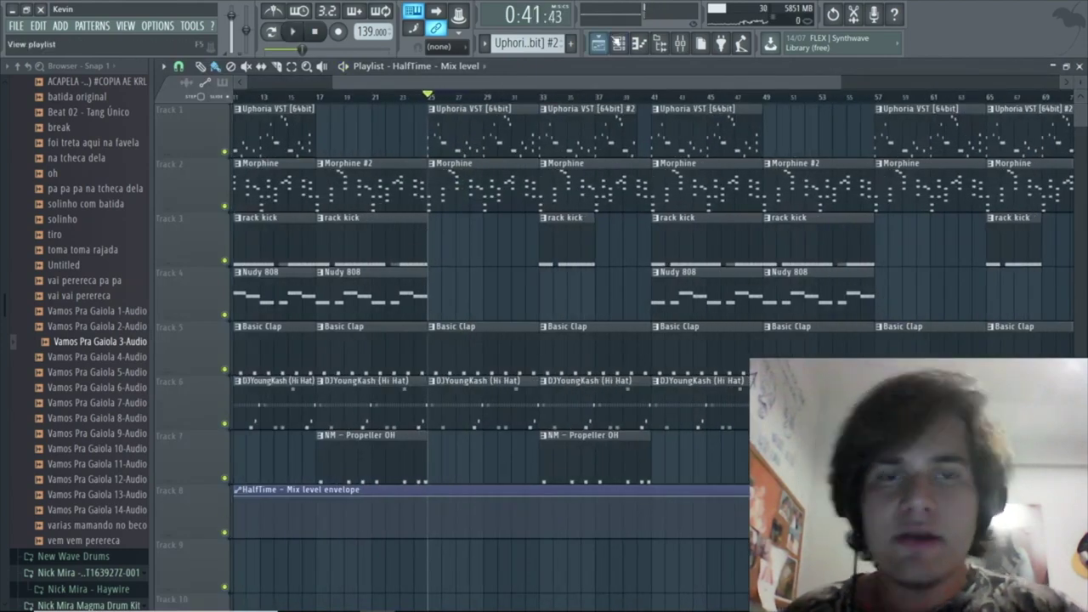
left_click(619, 43)
key("F6")
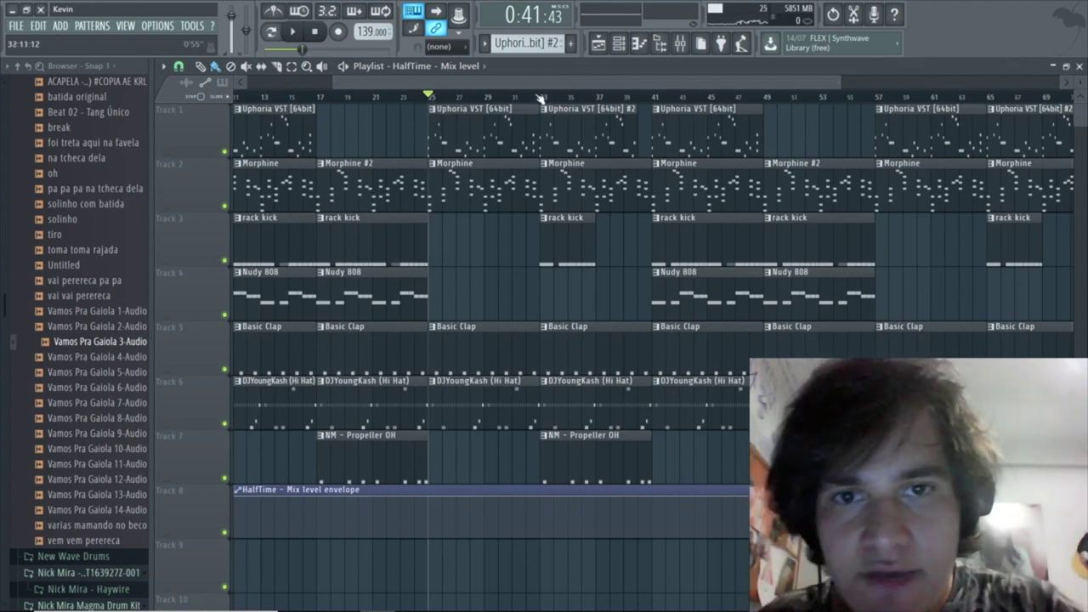
- Shorten the Morphine, Basic Clap, DJYoungKash (Hi Hat) and NM - Propeller OH clips at bar 33 to end at bar 40
left_click(540, 96)
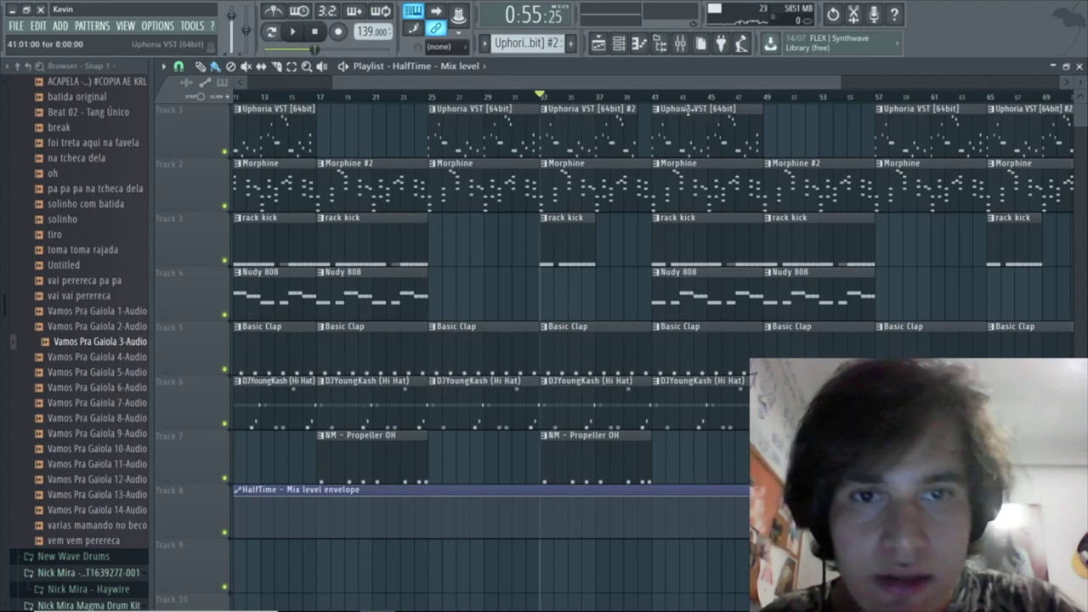
scroll(655, 489, "up", 3)
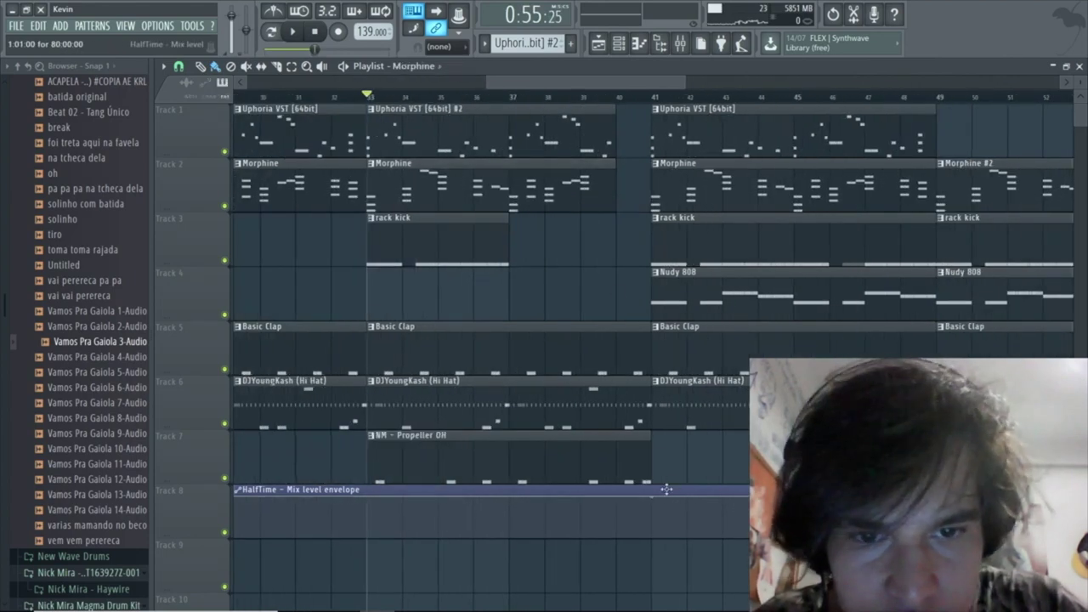
left_click_drag(650, 465, 615, 465)
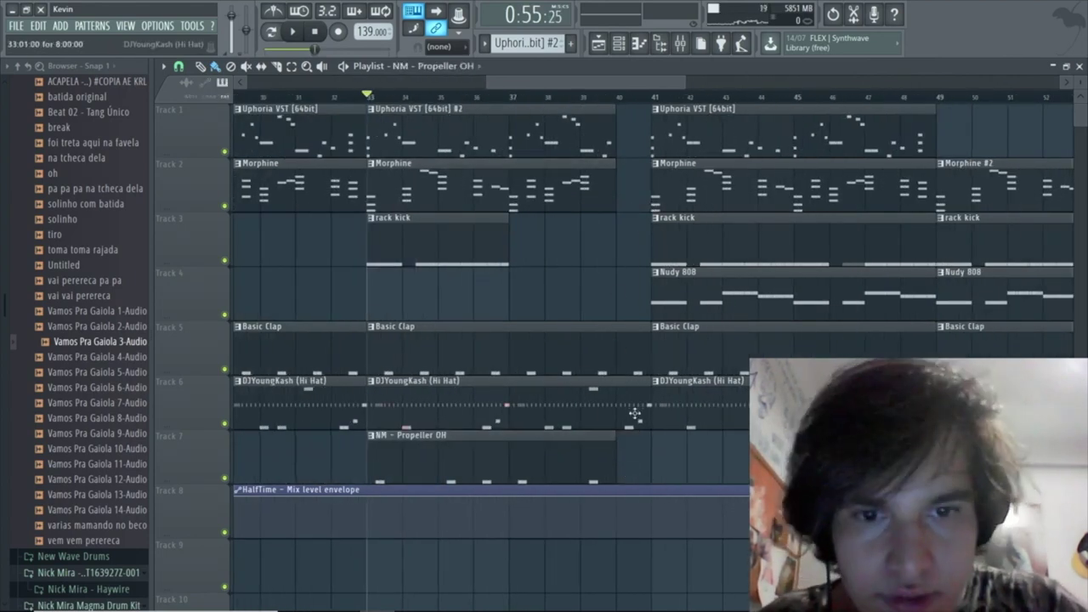
left_click_drag(636, 415, 619, 263)
left_click(633, 251)
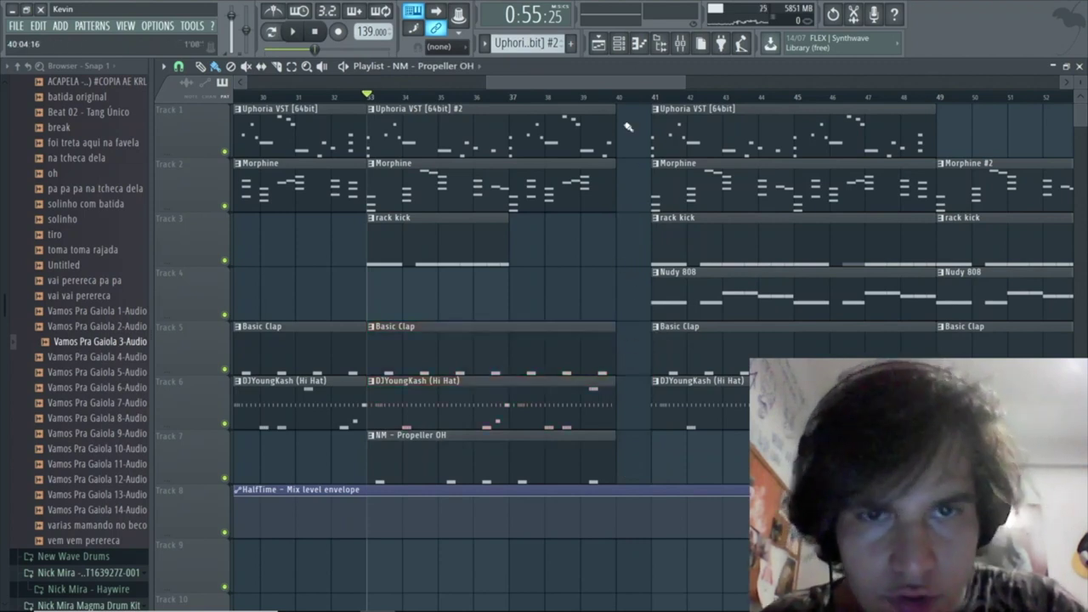
left_click(664, 97)
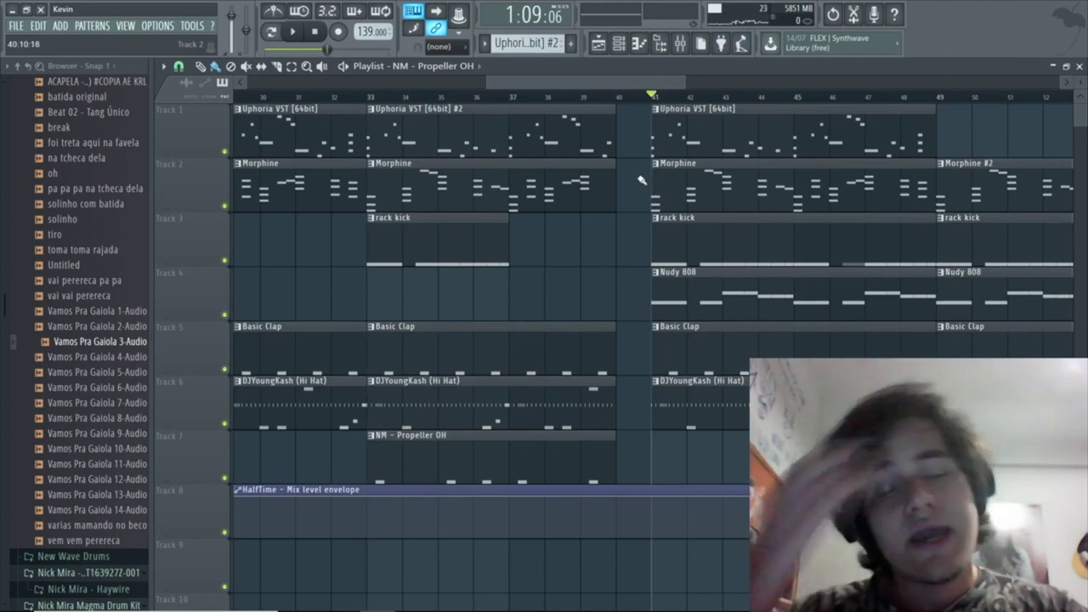
- Review the full arrangement and select the HalfTime - Mix level envelope clip on Track 8
scroll(628, 182, "down", 10)
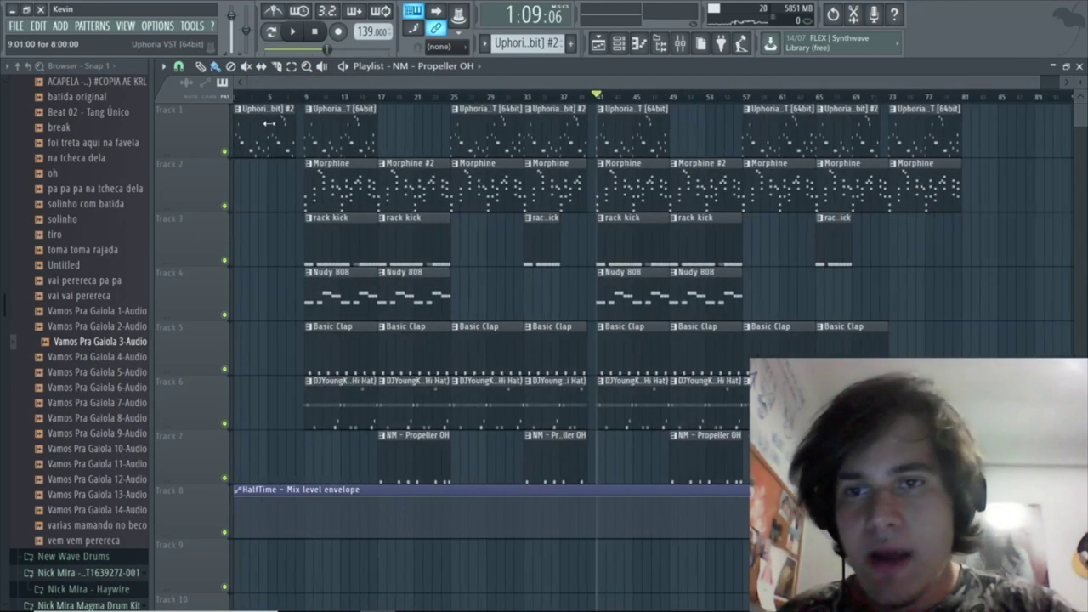
scroll(116, 206, "up", 15)
scroll(539, 205, "up", 3)
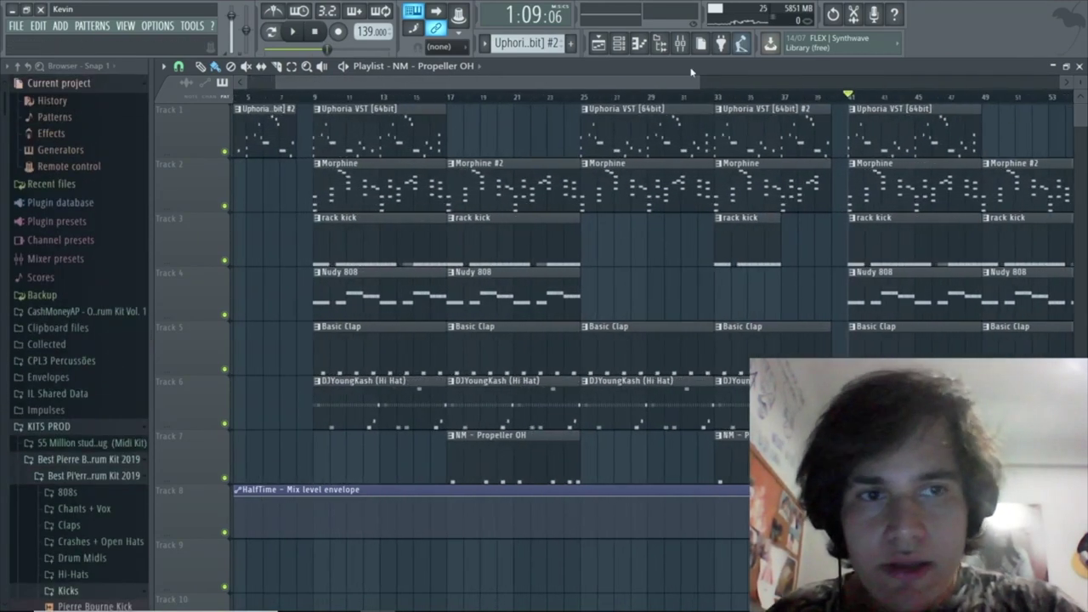
scroll(539, 205, "up", 3)
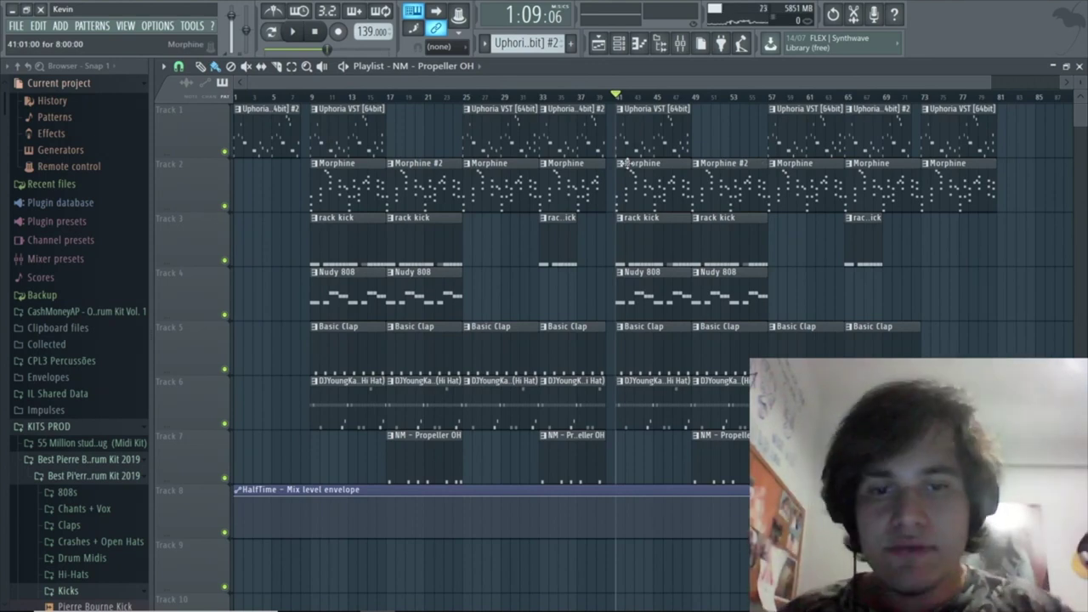
left_click(311, 488)
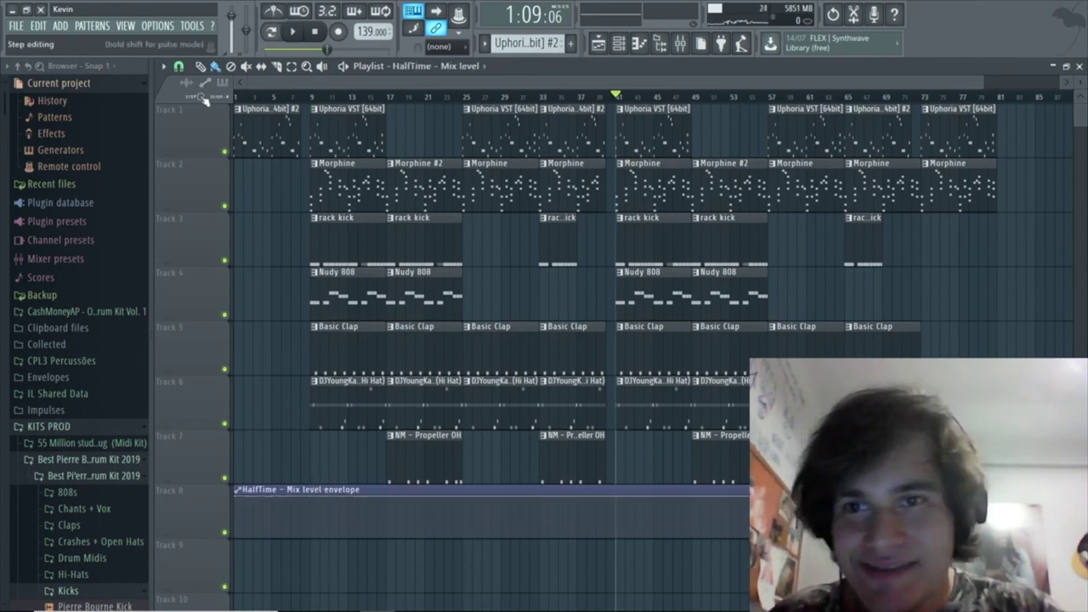